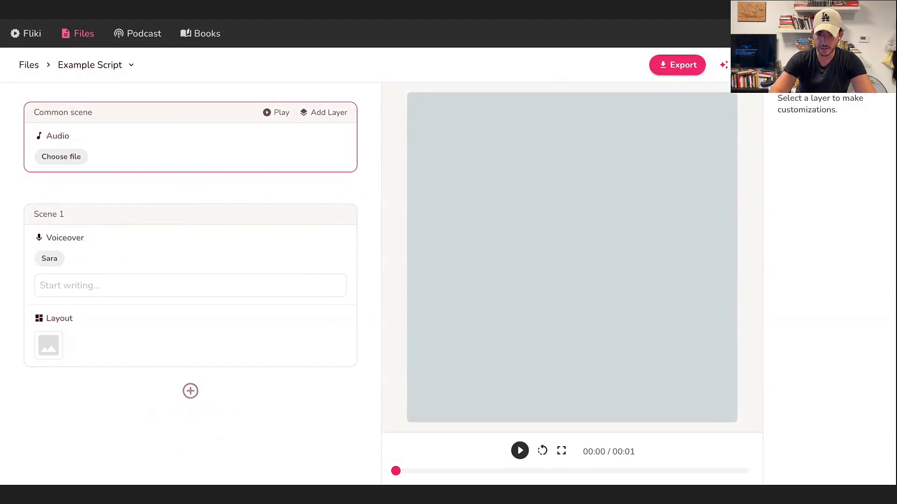
Set the video's aspect ratio to Portrait (9:16) and save the settings.
{"action": "left_click", "coordinate": [799, 65]}
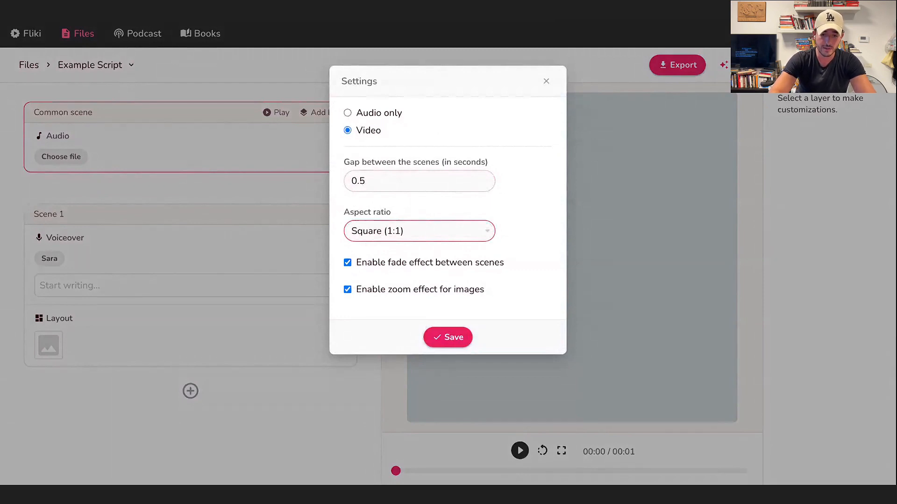
{"action": "left_click", "coordinate": [388, 263]}
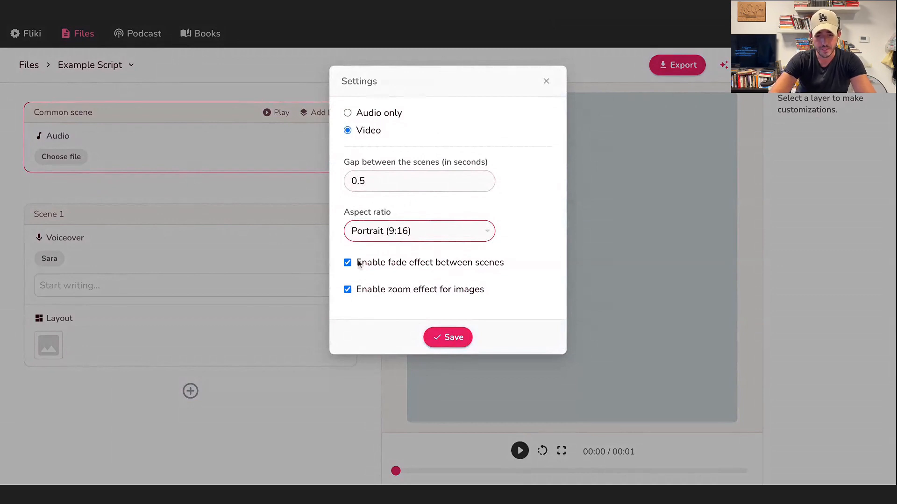
{"action": "left_click", "coordinate": [435, 336]}
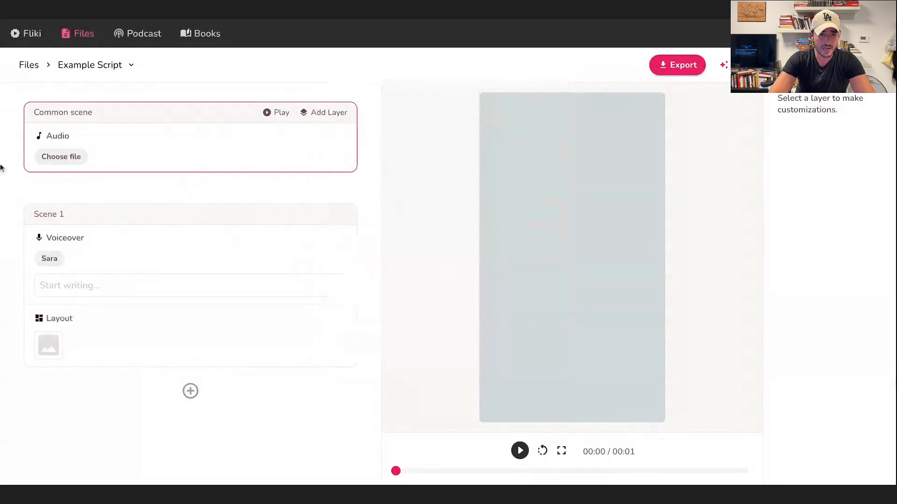
Paste the Trojan Horse narration as voiceover text into Scenes 1 through 8, one script passage per scene.
{"action": "left_click", "coordinate": [220, 284]}
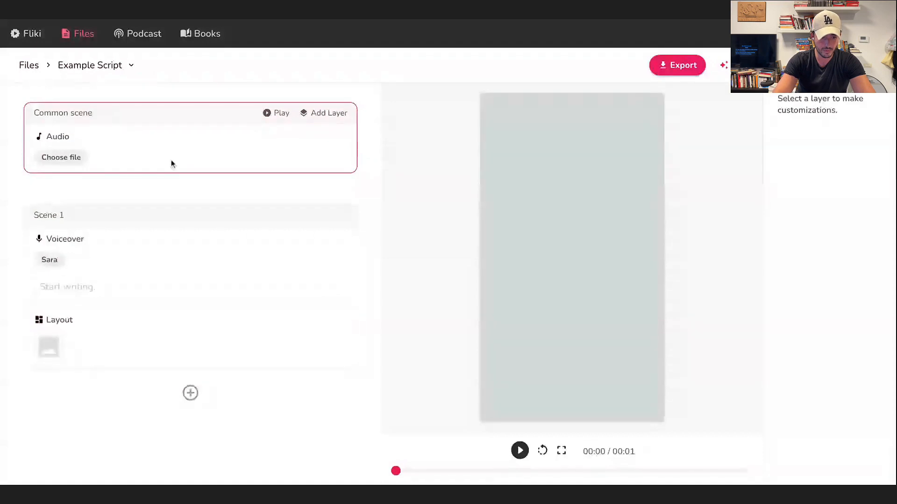
{"action": "left_click", "coordinate": [107, 280]}
{"action": "type", "text": "We go back in time, to the legendary city of Troy, where the Greeks' ten-year siege has reached a stalemate."}
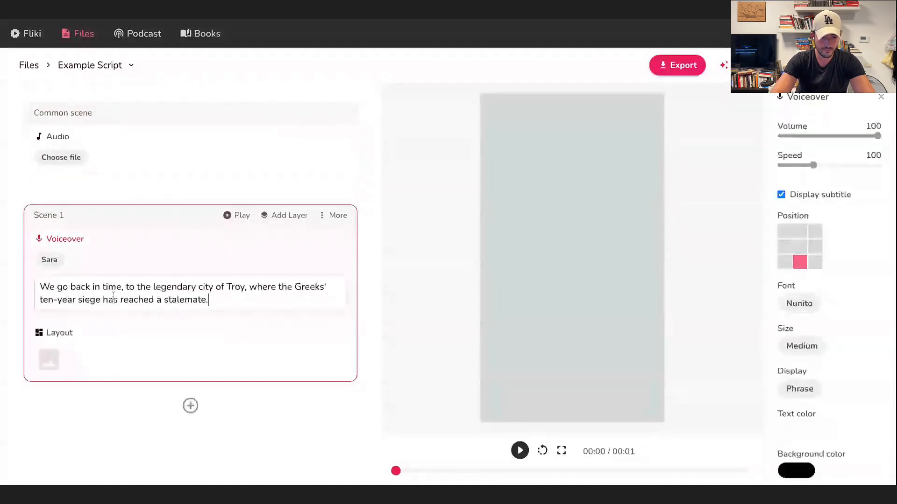
{"action": "key", "text": "BackSpace"}
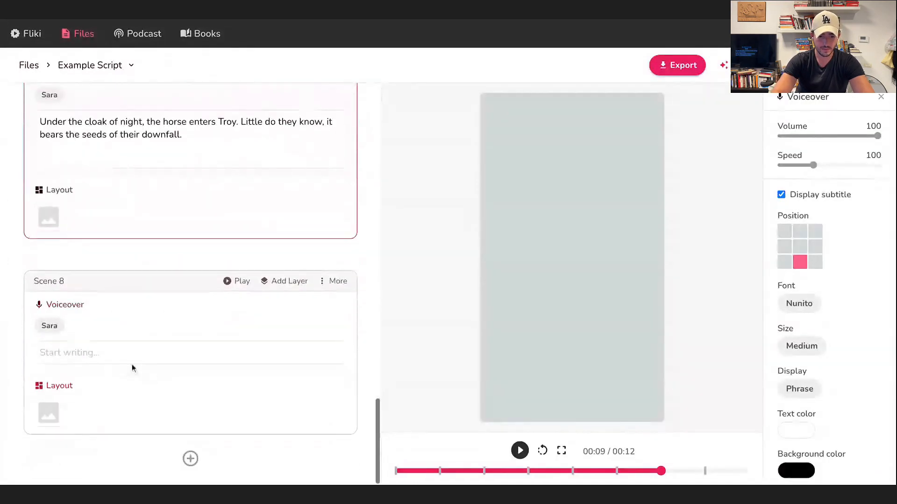
{"action": "left_click", "coordinate": [128, 360]}
{"action": "type", "text": "The Trojan Horse - the symbol of cunning over brute strength, a scheme that would seal the fate of Troy forever."}
{"action": "scroll", "coordinate": [128, 360], "scroll_direction": "down", "scroll_amount": 1}
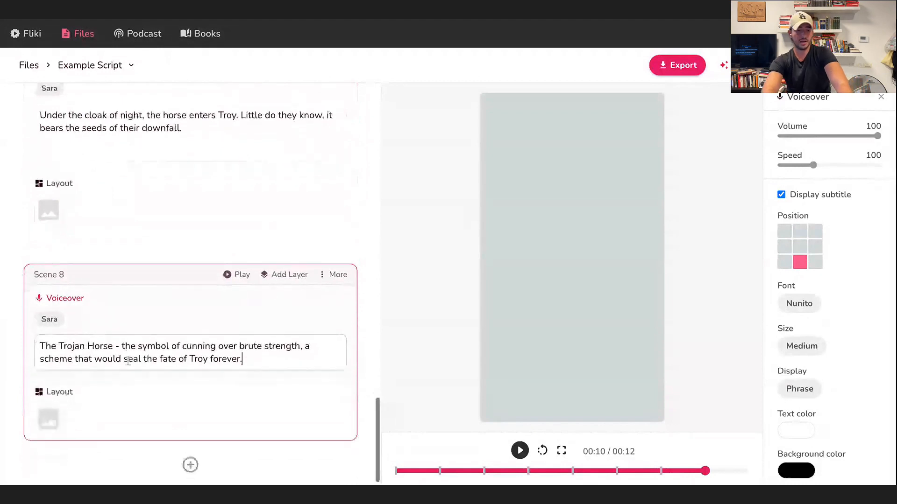
Review the pasted voiceover text of the scenes from Scene 8 back to Scene 1.
{"action": "left_click", "coordinate": [356, 211]}
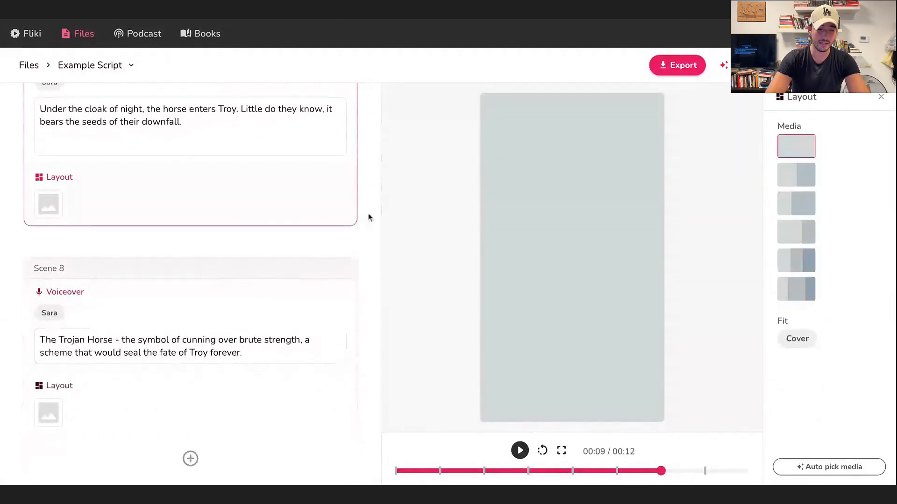
{"action": "scroll", "coordinate": [338, 304], "scroll_direction": "up", "scroll_amount": 2}
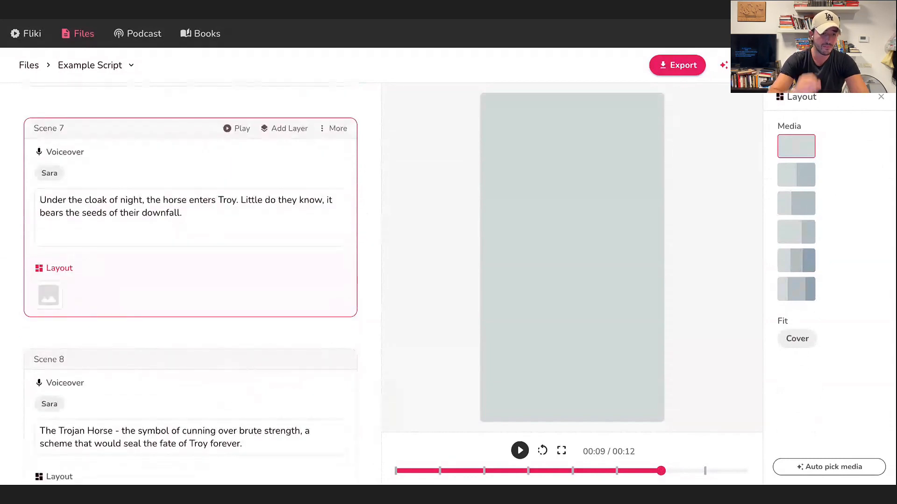
{"action": "scroll", "coordinate": [191, 285], "scroll_direction": "up", "scroll_amount": 20}
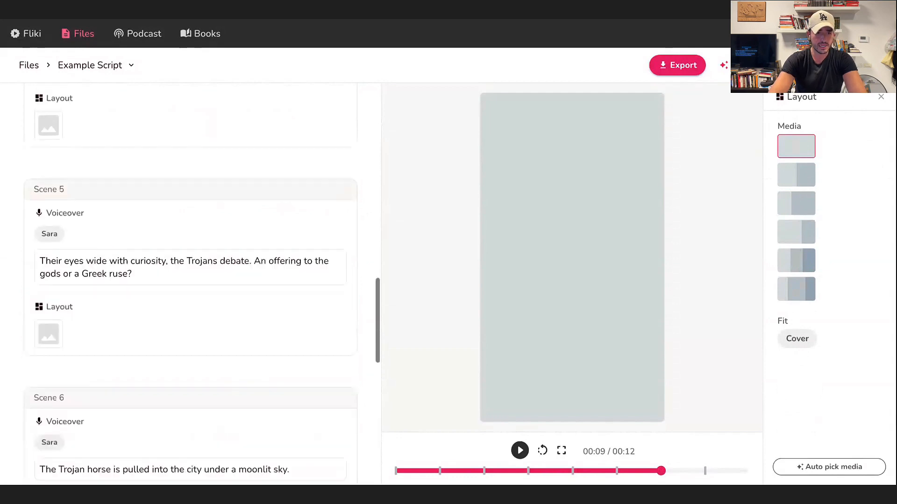
{"action": "scroll", "coordinate": [191, 285], "scroll_direction": "up", "scroll_amount": 3}
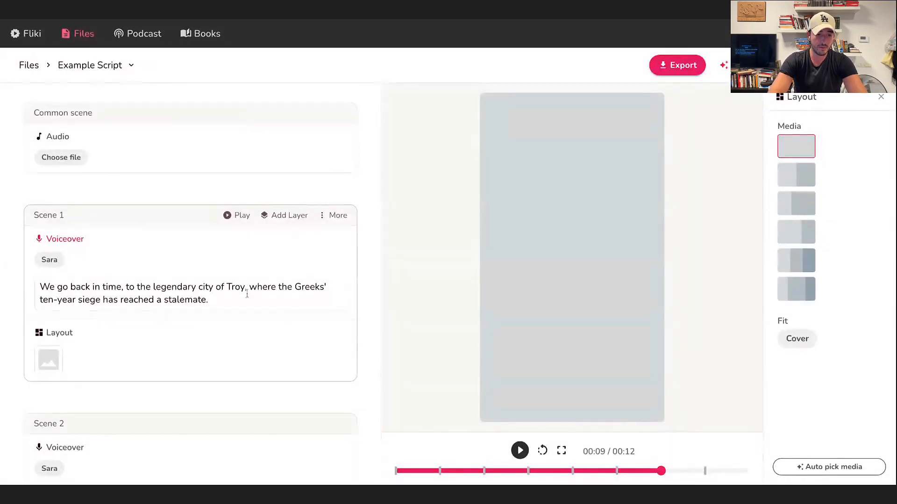
{"action": "scroll", "coordinate": [247, 295], "scroll_direction": "down", "scroll_amount": 2}
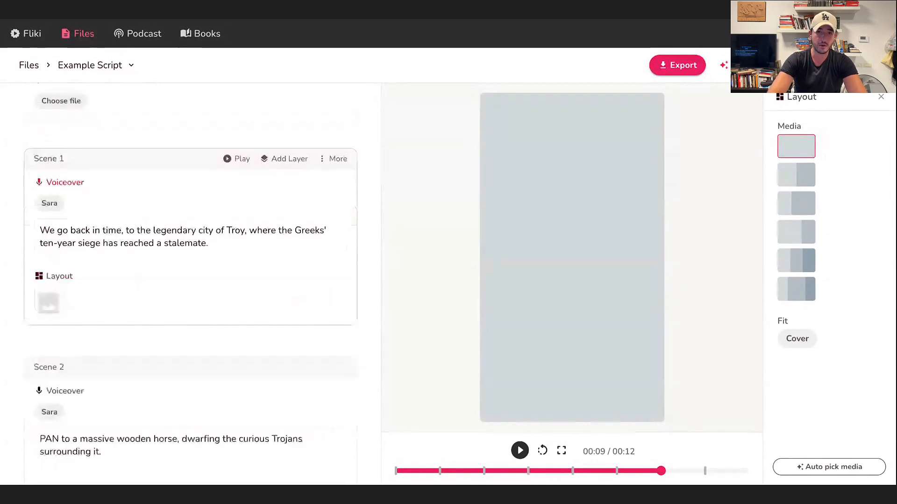
{"action": "scroll", "coordinate": [211, 248], "scroll_direction": "down", "scroll_amount": 2}
{"action": "scroll", "coordinate": [210, 247], "scroll_direction": "up", "scroll_amount": 1}
{"action": "scroll", "coordinate": [187, 280], "scroll_direction": "up", "scroll_amount": 2}
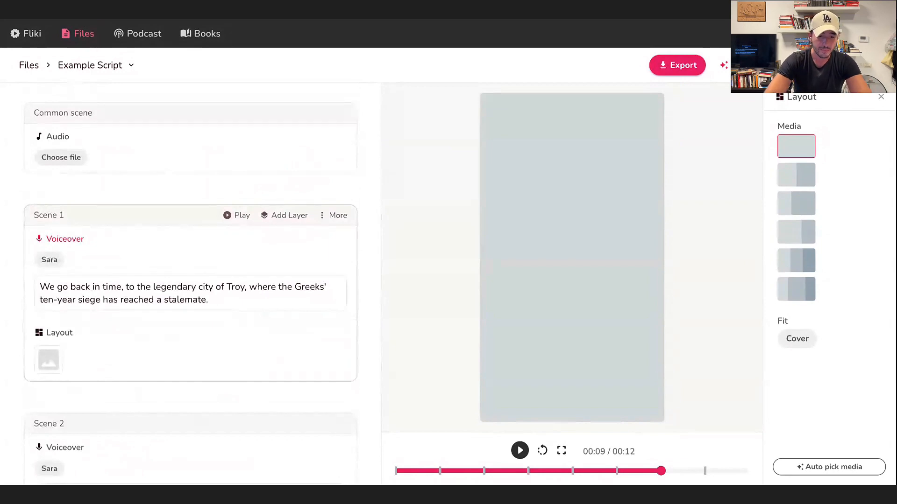
Auto-pick layout media for Scene 1 and preview the chosen clip.
{"action": "scroll", "coordinate": [197, 239], "scroll_direction": "down", "scroll_amount": 1}
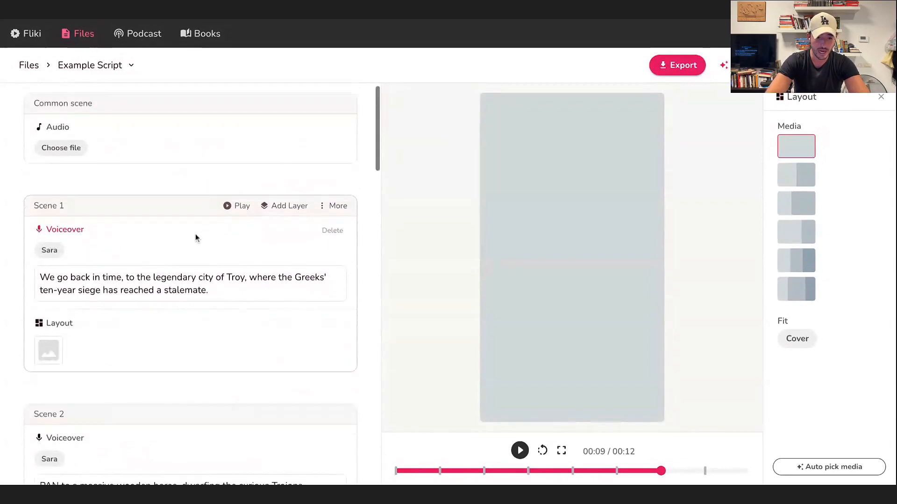
{"action": "scroll", "coordinate": [197, 239], "scroll_direction": "down", "scroll_amount": 1}
{"action": "scroll", "coordinate": [330, 330], "scroll_direction": "down", "scroll_amount": 1}
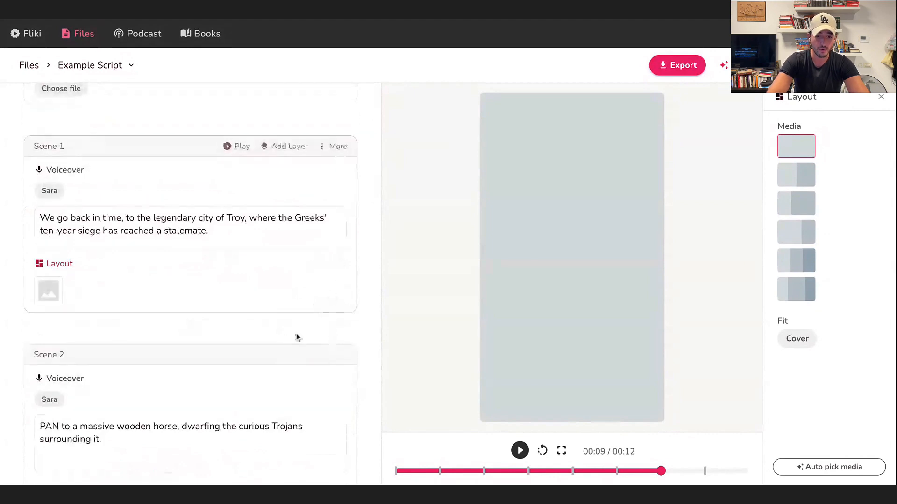
{"action": "mouse_move", "coordinate": [328, 269]}
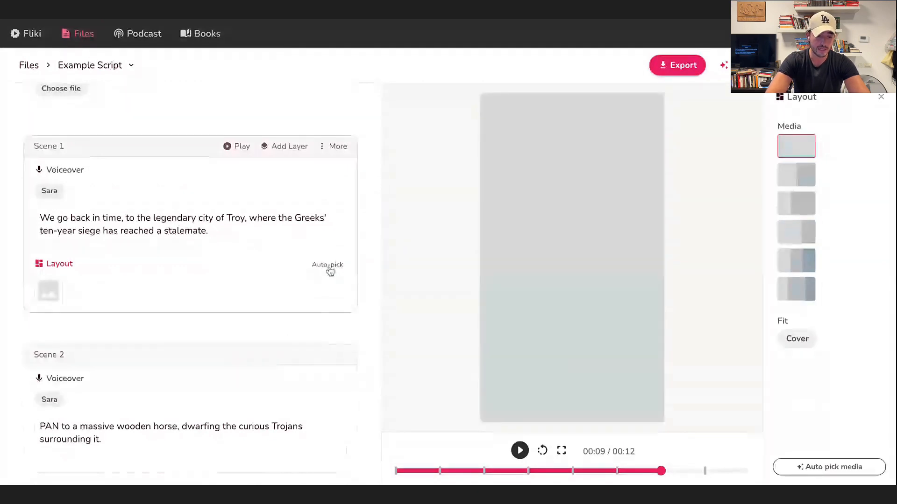
{"action": "left_click", "coordinate": [329, 267]}
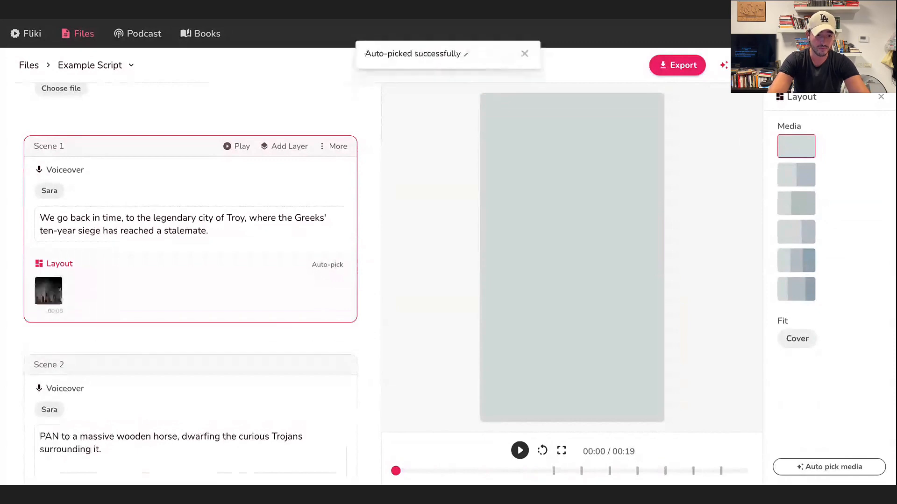
{"action": "left_click", "coordinate": [60, 293]}
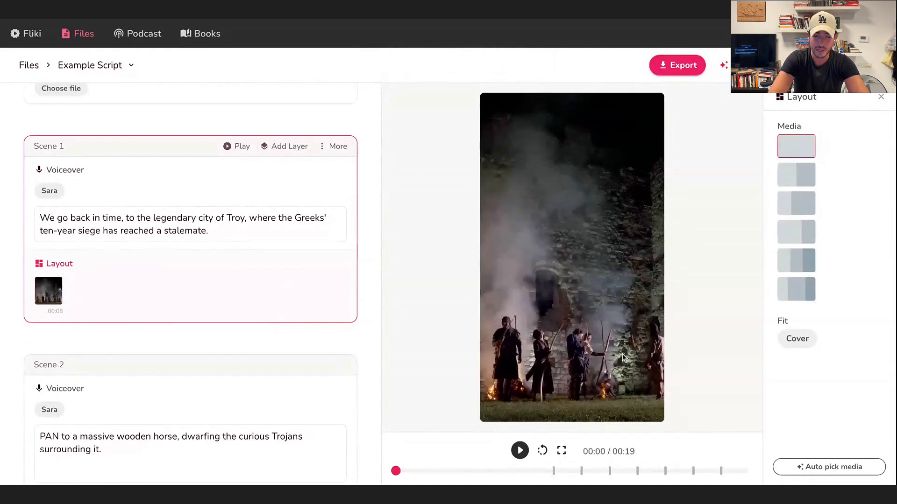
Auto-pick layout media for each of Scenes 2 through 8.
{"action": "scroll", "coordinate": [210, 321], "scroll_direction": "down", "scroll_amount": 5}
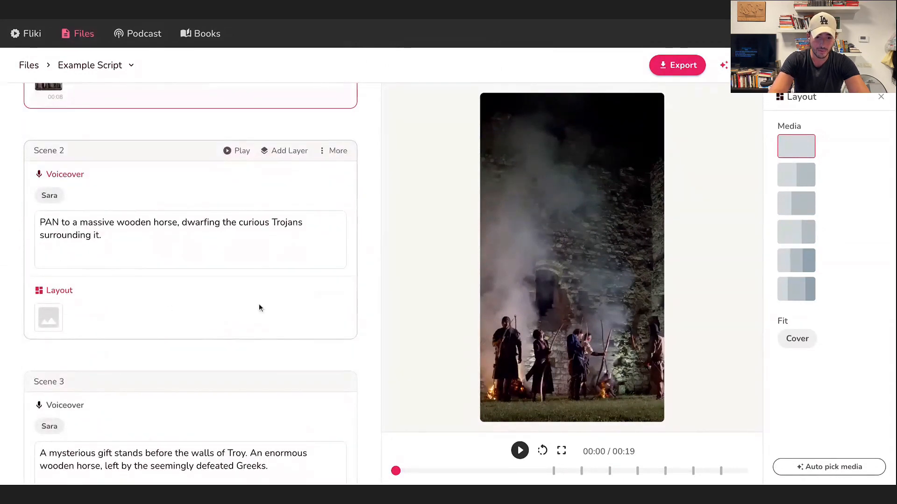
{"action": "left_click", "coordinate": [321, 298]}
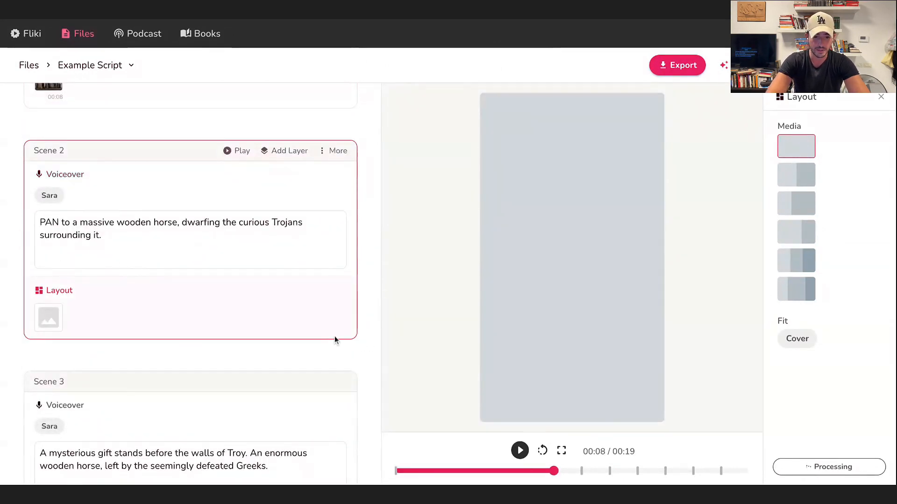
{"action": "scroll", "coordinate": [334, 340], "scroll_direction": "down", "scroll_amount": 4}
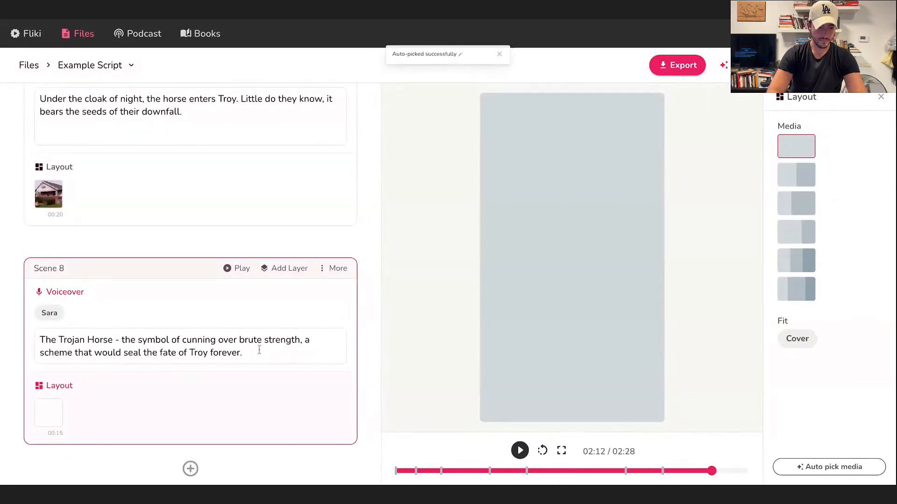
Replace Scene 2's media with the "Interior Decoration, Wooden Horse" stock video, searching the stock library for "wooden horse".
{"action": "scroll", "coordinate": [193, 365], "scroll_direction": "up", "scroll_amount": 15}
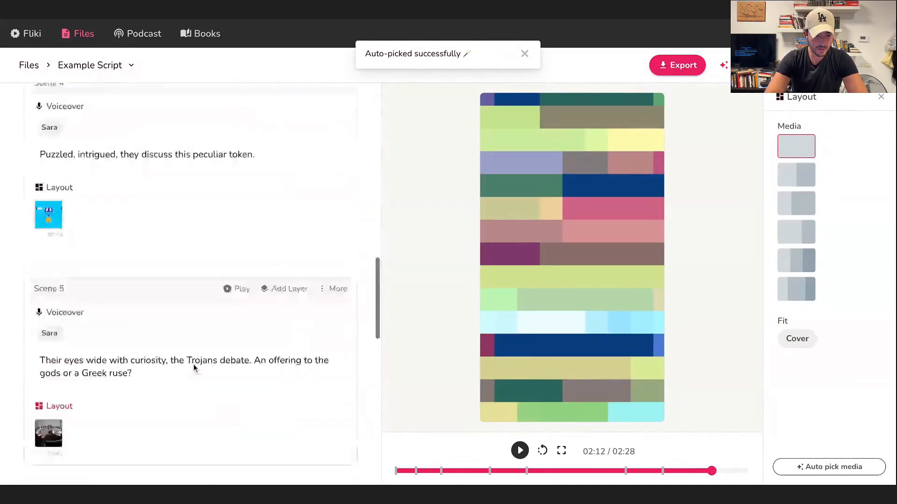
{"action": "scroll", "coordinate": [230, 331], "scroll_direction": "down", "scroll_amount": 6}
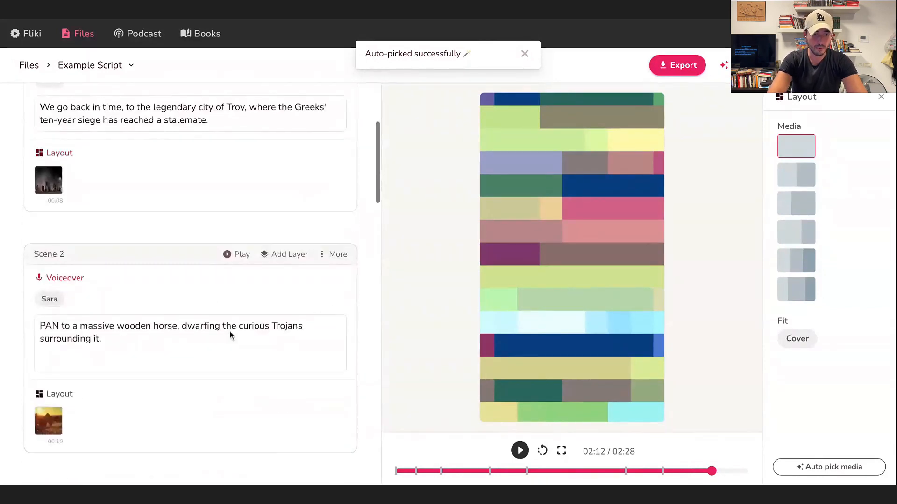
{"action": "scroll", "coordinate": [175, 264], "scroll_direction": "down", "scroll_amount": 2}
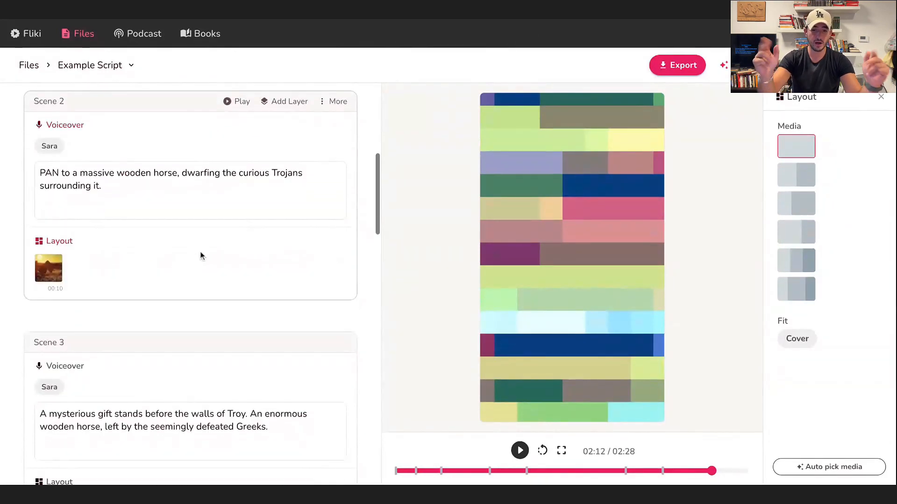
{"action": "scroll", "coordinate": [200, 254], "scroll_direction": "down", "scroll_amount": 2}
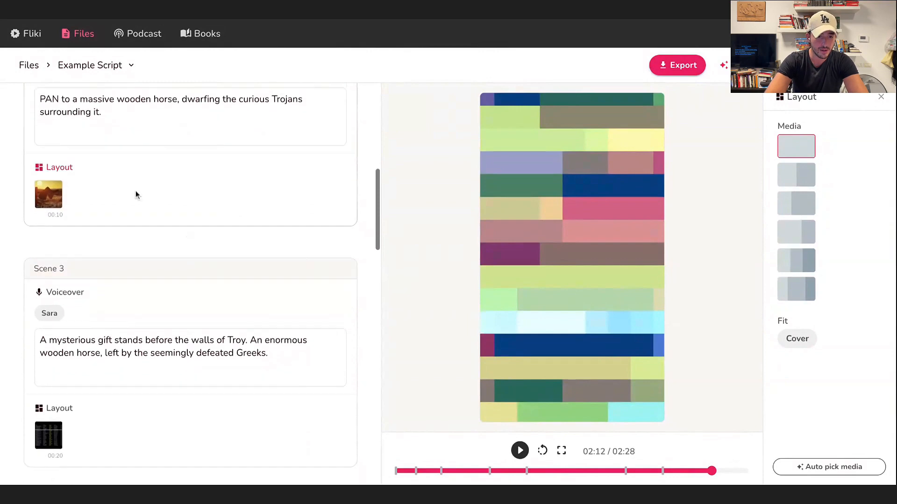
{"action": "scroll", "coordinate": [136, 194], "scroll_direction": "up", "scroll_amount": 1}
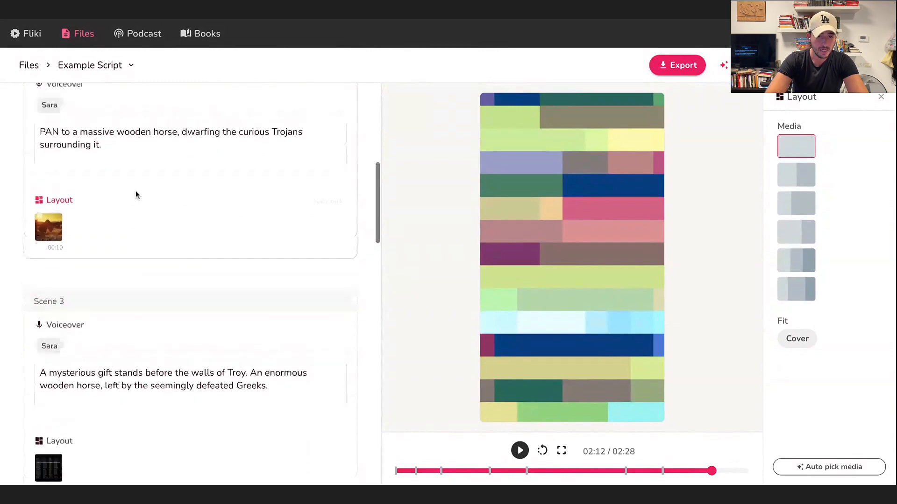
{"action": "left_click", "coordinate": [49, 227]}
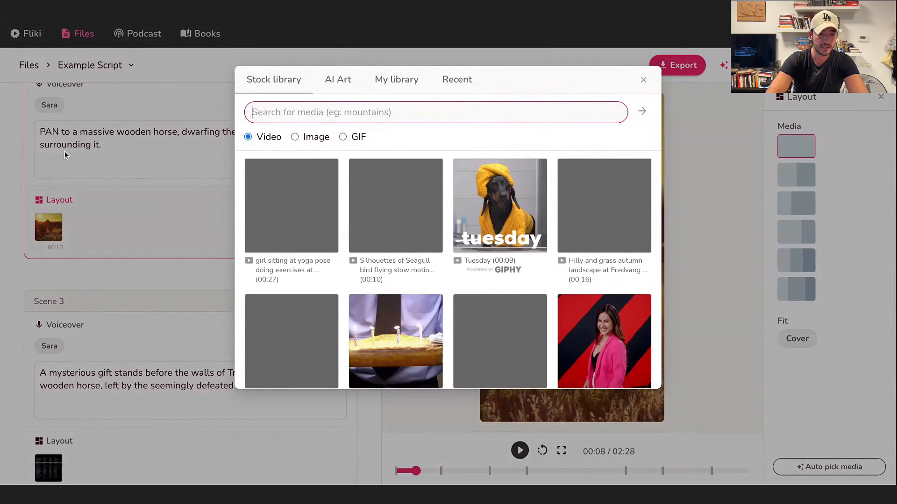
{"action": "type", "text": "wodden ha"}
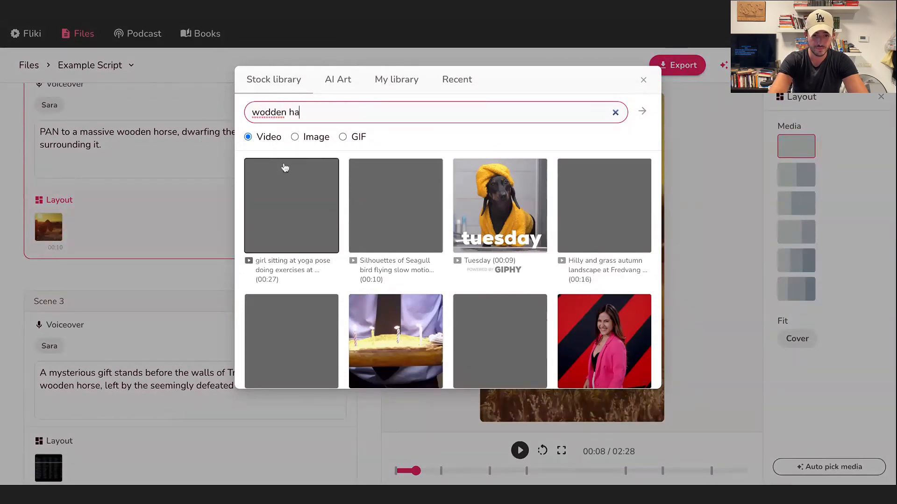
{"action": "key", "text": "BackSpace"}
{"action": "type", "text": "orse"}
{"action": "key", "text": "BackSpace"}
{"action": "key", "text": "BackSpace"}
{"action": "key", "text": "BackSpace"}
{"action": "key", "text": "BackSpace"}
{"action": "key", "text": "BackSpace"}
{"action": "key", "text": "BackSpace"}
{"action": "key", "text": "BackSpace"}
{"action": "key", "text": "BackSpace"}
{"action": "key", "text": "BackSpace"}
{"action": "key", "text": "BackSpace"}
{"action": "key", "text": "BackSpace"}
{"action": "key", "text": "BackSpace"}
{"action": "type", "text": "wo"}
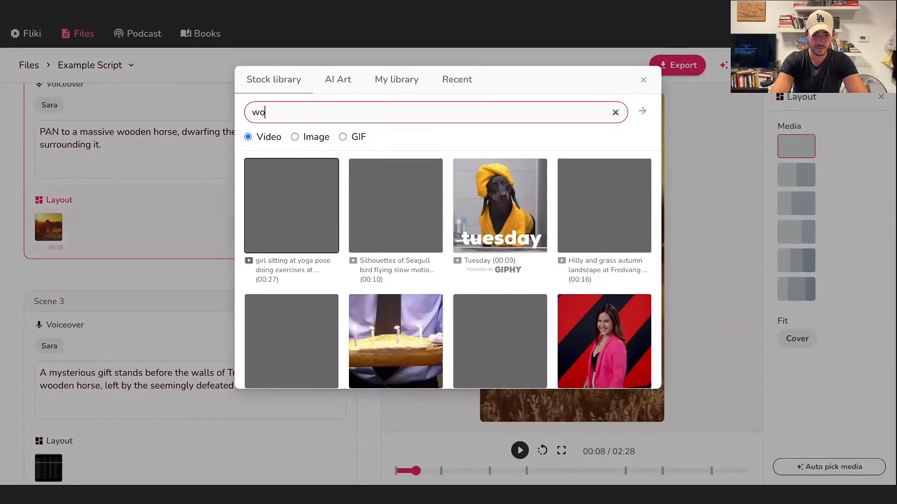
{"action": "type", "text": "oden horse"}
{"action": "key", "text": "Return"}
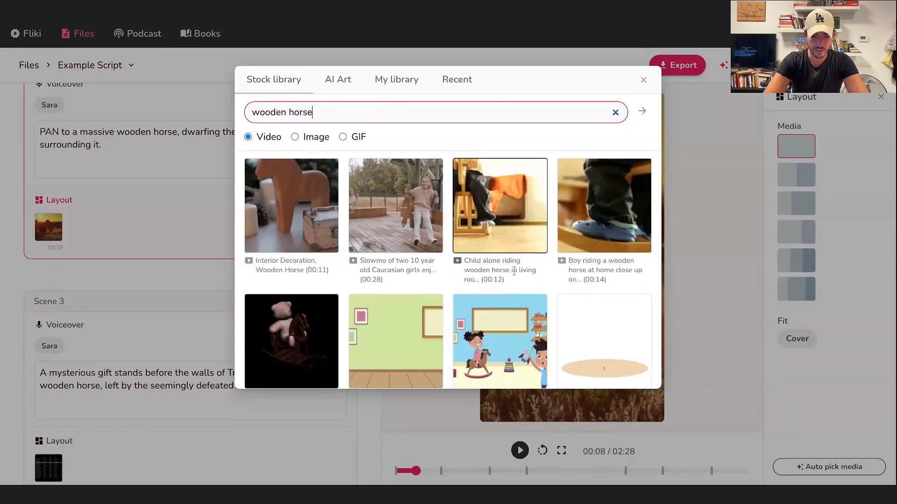
{"action": "left_click", "coordinate": [301, 226]}
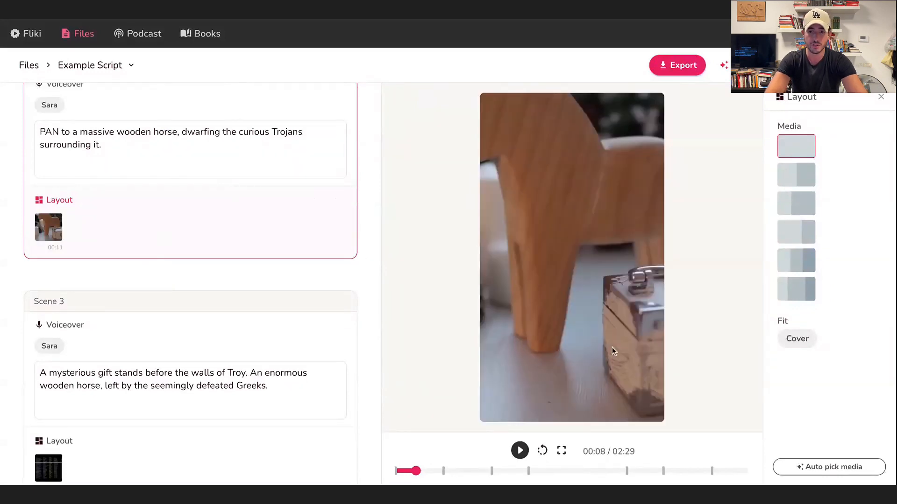
Request a new auto-picked clip for Scene 3's layout, then open its media library and close it without choosing anything.
{"action": "scroll", "coordinate": [201, 261], "scroll_direction": "down", "scroll_amount": 3}
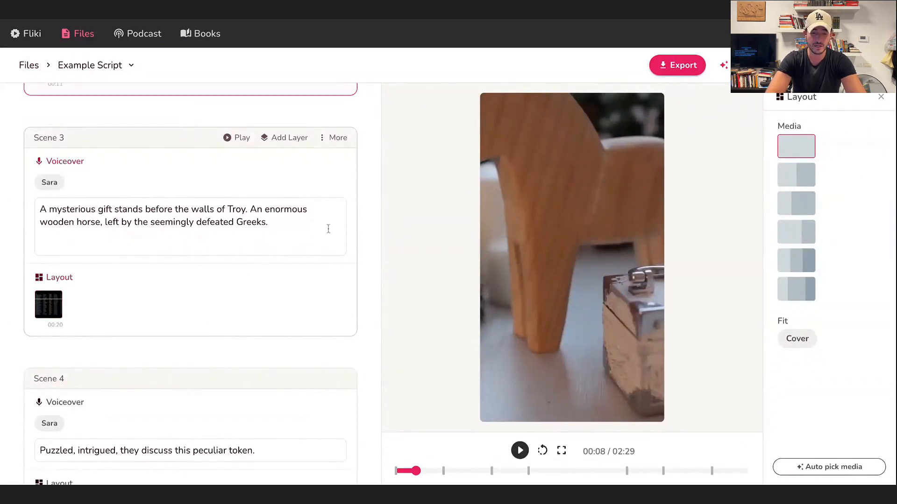
{"action": "left_click", "coordinate": [325, 282]}
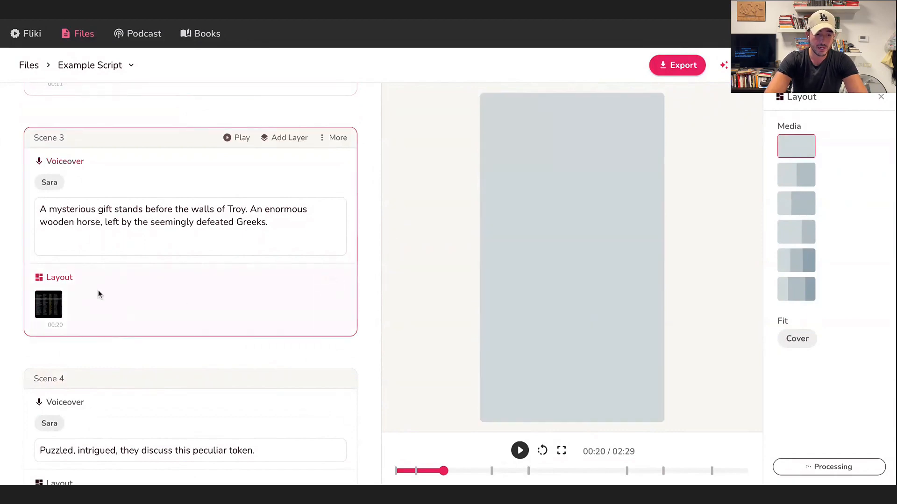
{"action": "left_click", "coordinate": [49, 304]}
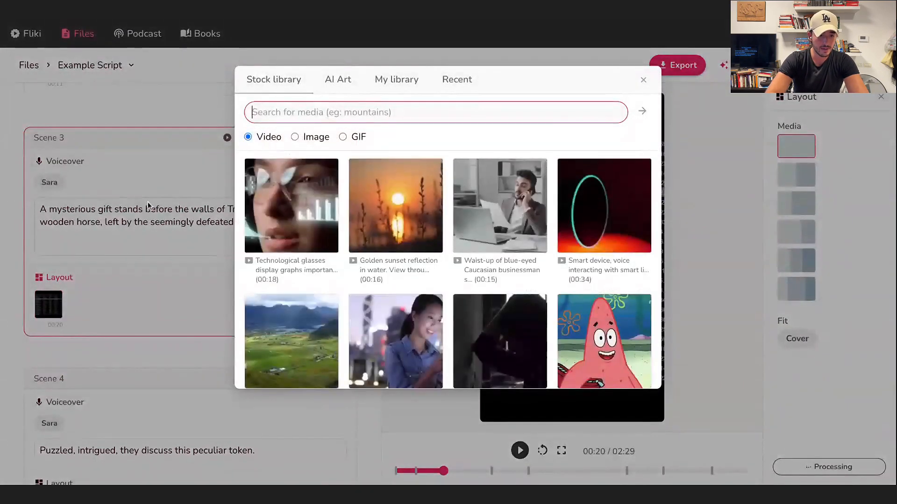
{"action": "left_click", "coordinate": [214, 242]}
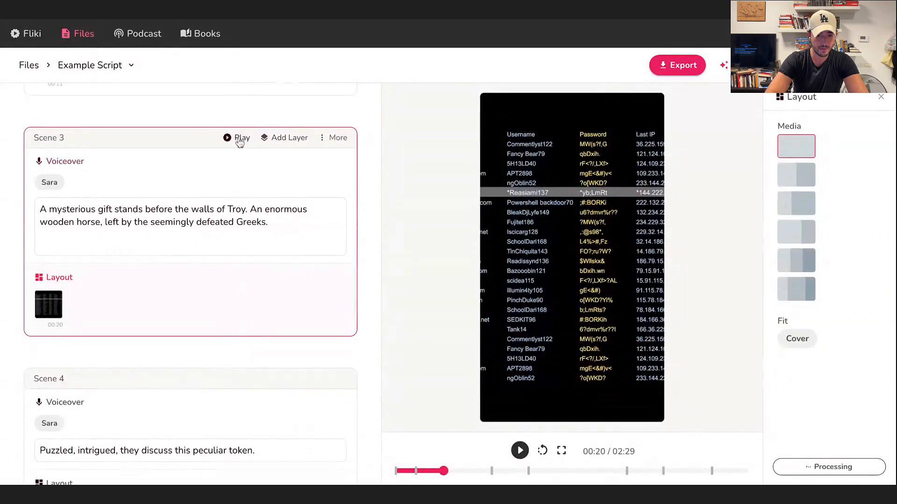
Search the stock video library for "a gift for greek gods" for Scene 3's layout and look through the results.
{"action": "left_click", "coordinate": [60, 299]}
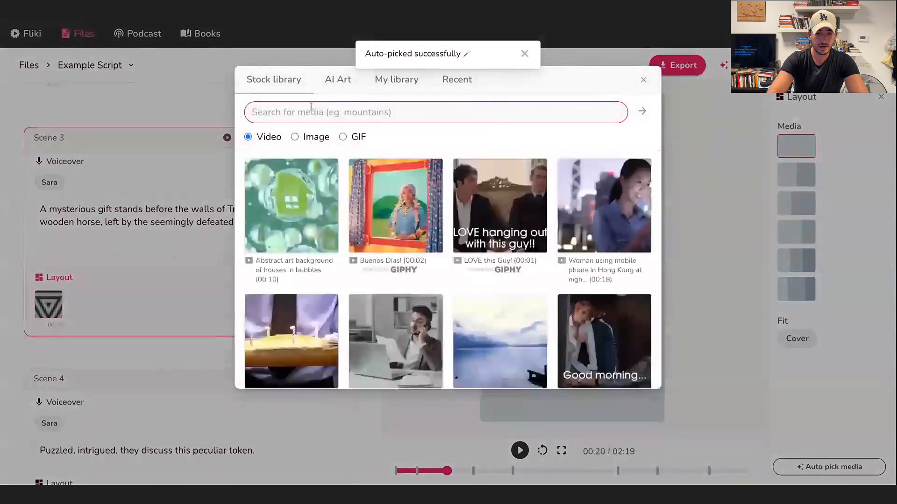
{"action": "type", "text": "a i"}
{"action": "type", "text": "g"}
{"action": "key", "text": "BackSpace"}
{"action": "key", "text": "BackSpace"}
{"action": "type", "text": "g"}
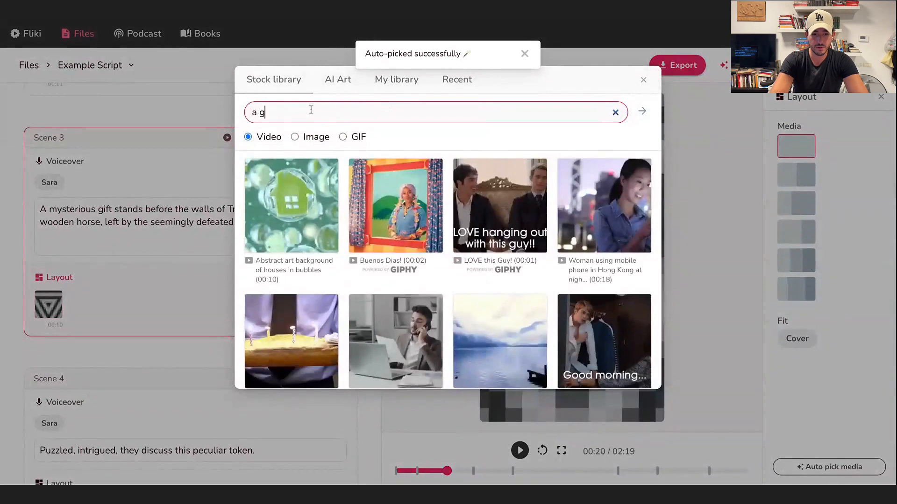
{"action": "type", "text": "ift for greek gods"}
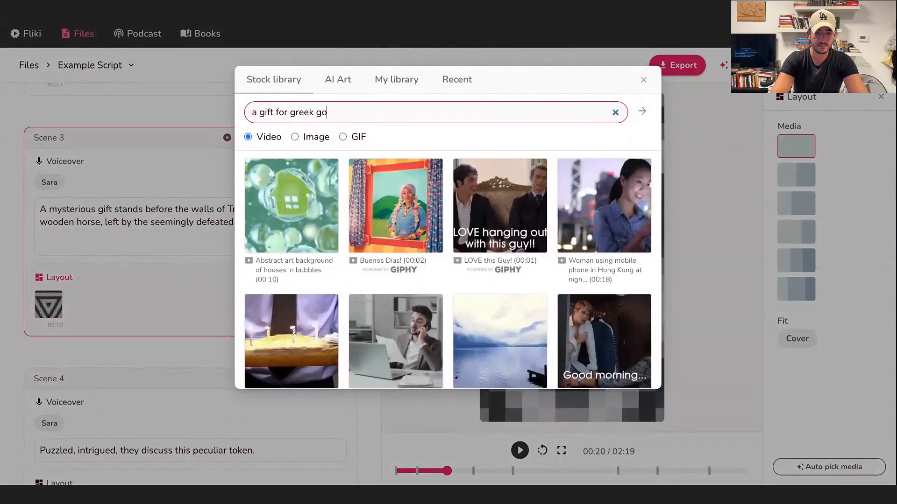
{"action": "key", "text": "Return"}
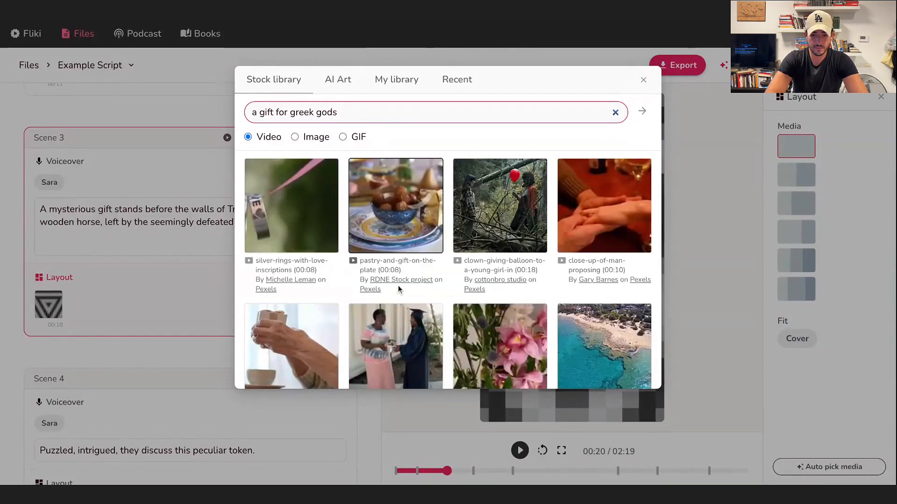
{"action": "scroll", "coordinate": [467, 303], "scroll_direction": "down", "scroll_amount": 2}
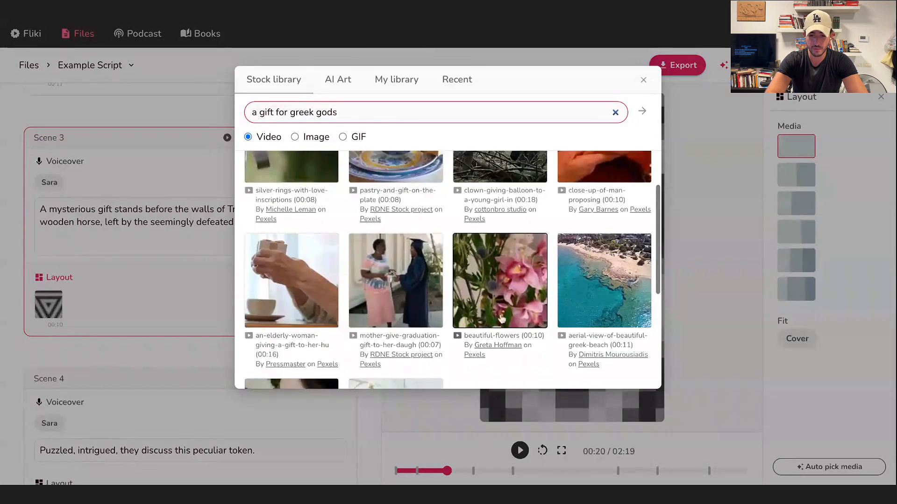
{"action": "scroll", "coordinate": [549, 325], "scroll_direction": "down", "scroll_amount": 3}
{"action": "scroll", "coordinate": [482, 283], "scroll_direction": "up", "scroll_amount": 4}
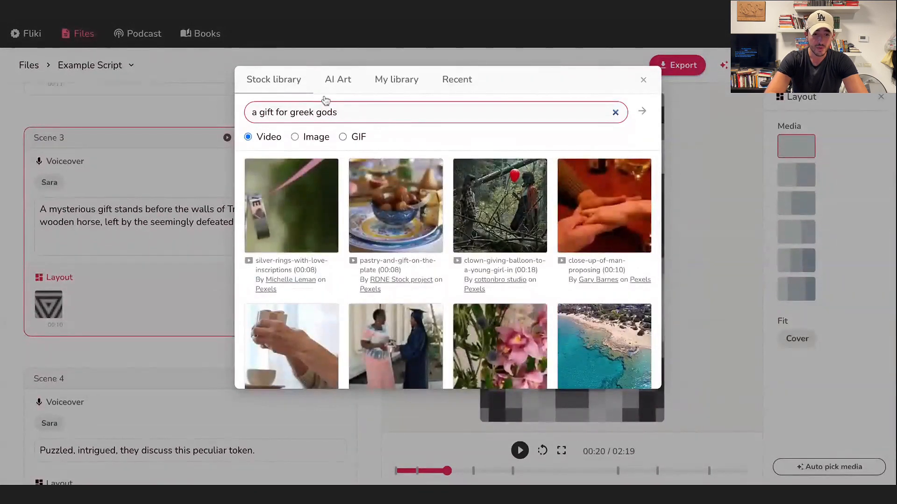
Generate Cinematic-style AI art from the instructions "a gift for greek gods" and use it as Scene 3's media.
{"action": "triple_click", "coordinate": [312, 108]}
{"action": "key", "text": "ctrl+c"}
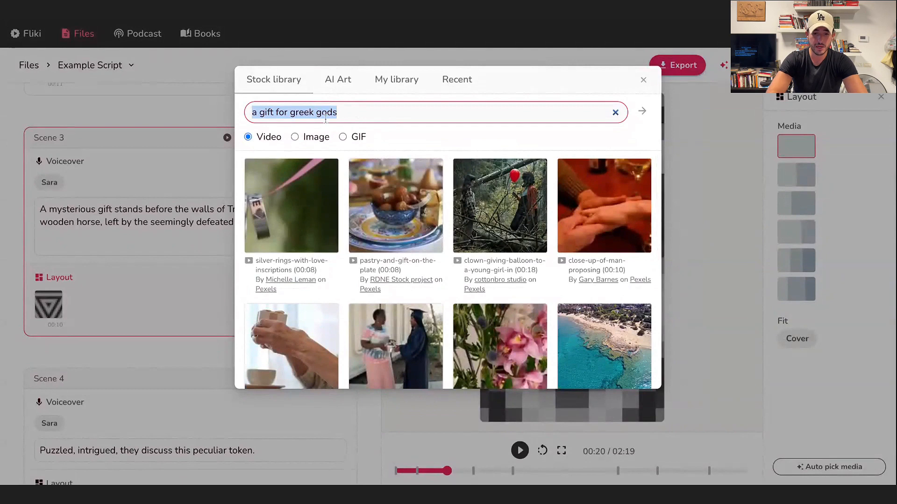
{"action": "left_click", "coordinate": [344, 78]}
{"action": "left_click", "coordinate": [319, 122]}
{"action": "key", "text": "ctrl+v"}
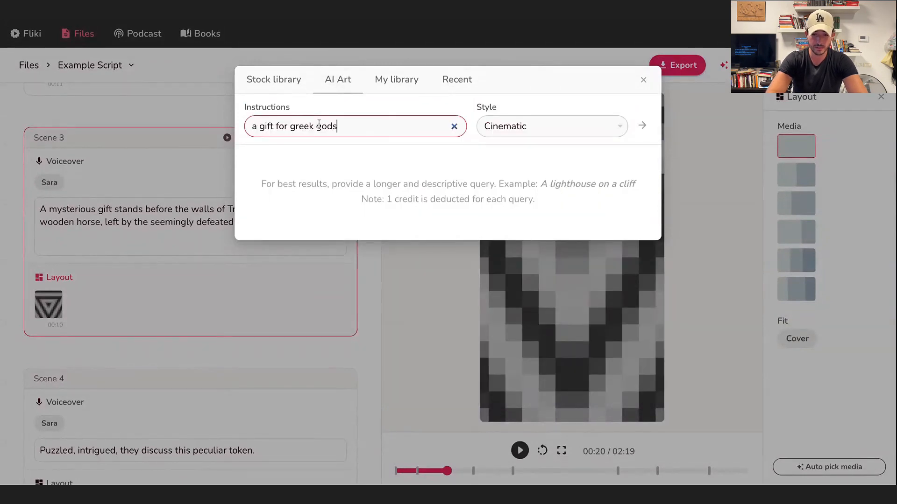
{"action": "left_click", "coordinate": [642, 125]}
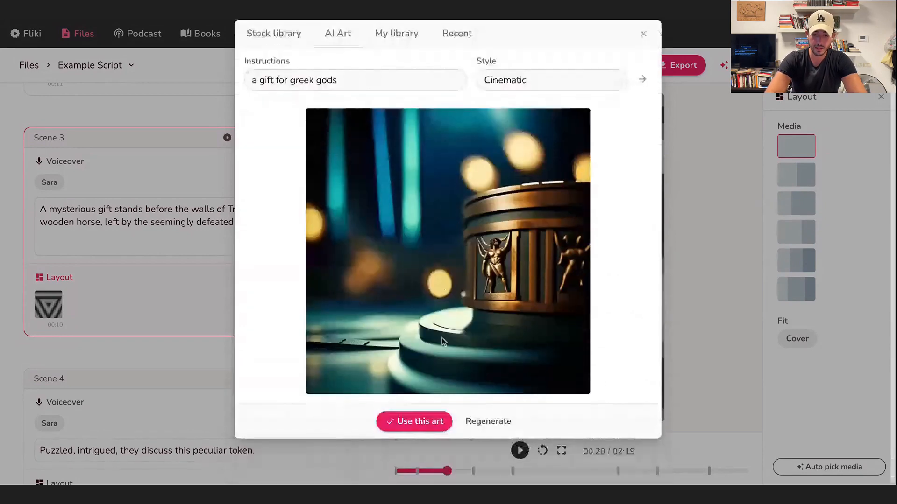
{"action": "left_click", "coordinate": [414, 421]}
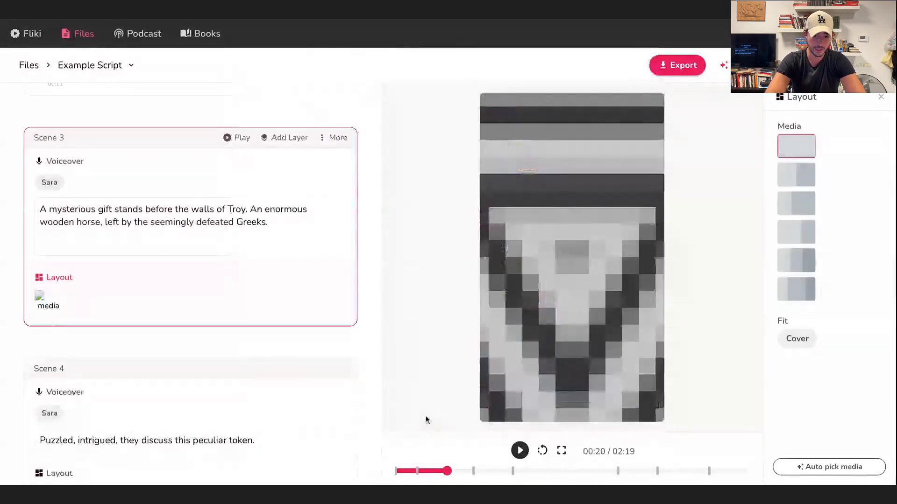
Open the media library for Scene 4's layout clip and close it without choosing anything.
{"action": "scroll", "coordinate": [304, 313], "scroll_direction": "down", "scroll_amount": 2}
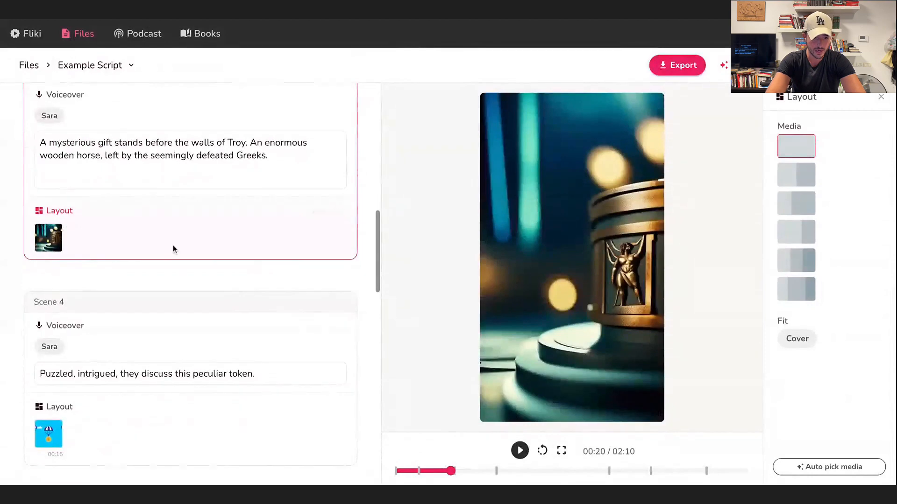
{"action": "scroll", "coordinate": [173, 245], "scroll_direction": "down", "scroll_amount": 2}
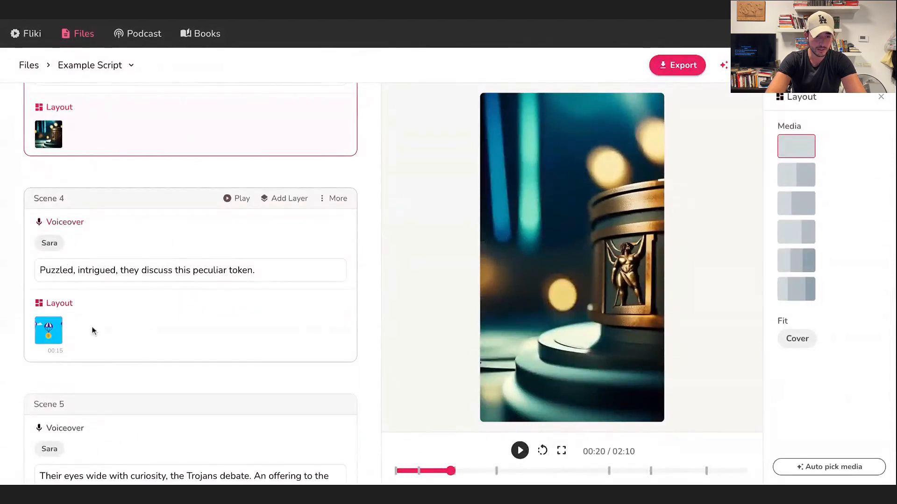
{"action": "scroll", "coordinate": [92, 330], "scroll_direction": "down", "scroll_amount": 1}
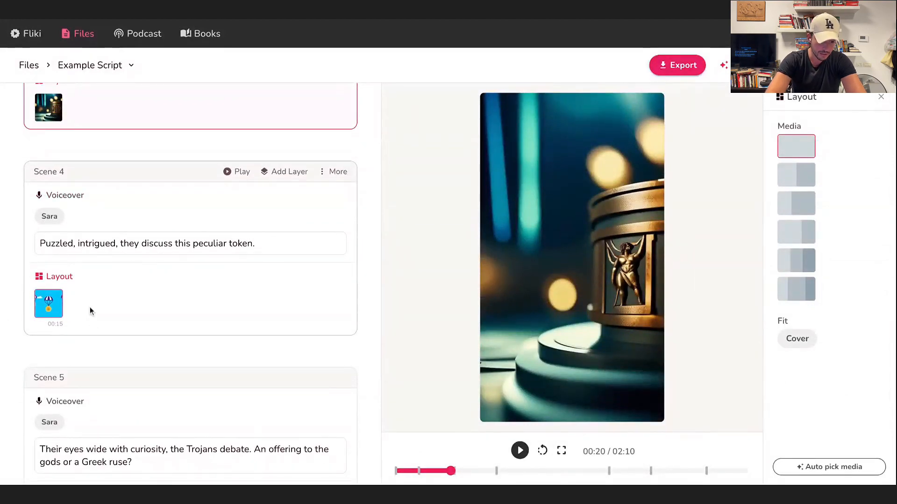
{"action": "left_click", "coordinate": [48, 303]}
{"action": "left_click", "coordinate": [641, 83]}
Replace Scene 5's media with a stock video found by searching the stock library for "curiosity".
{"action": "scroll", "coordinate": [359, 360], "scroll_direction": "down", "scroll_amount": 3}
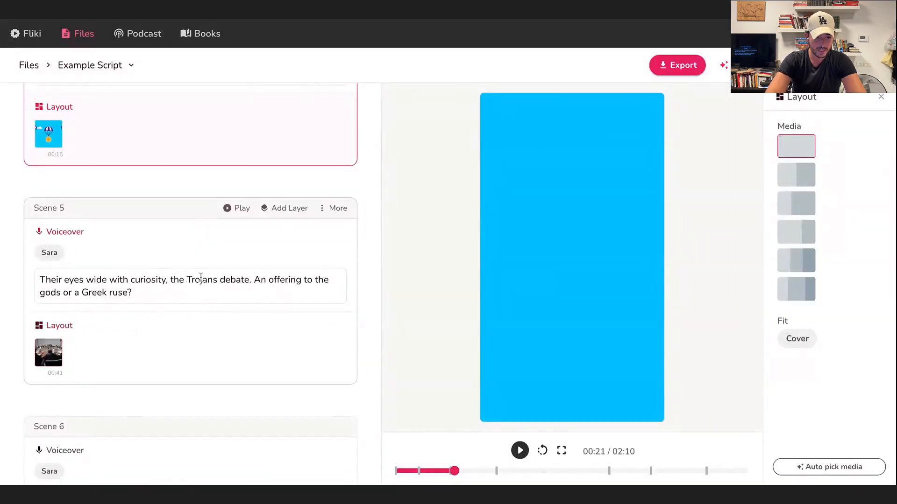
{"action": "scroll", "coordinate": [198, 299], "scroll_direction": "down", "scroll_amount": 1}
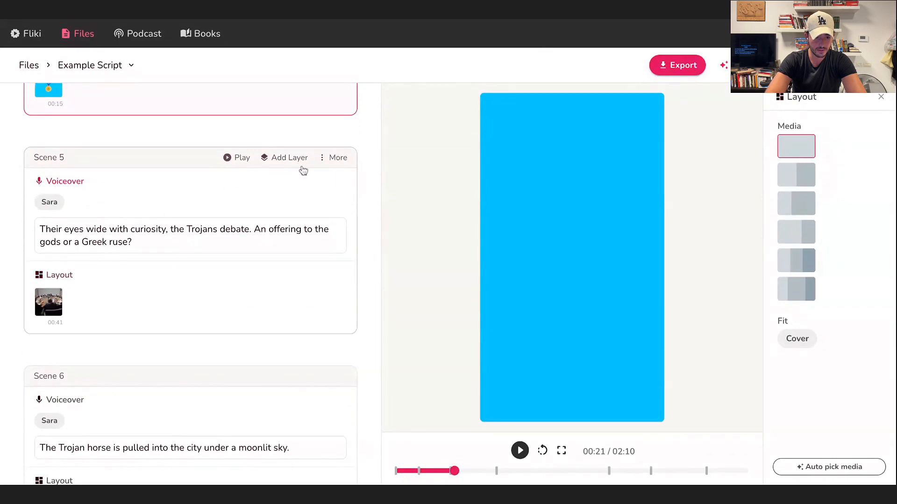
{"action": "left_click", "coordinate": [48, 302]}
{"action": "type", "text": "c"}
{"action": "key", "text": "BackSpace"}
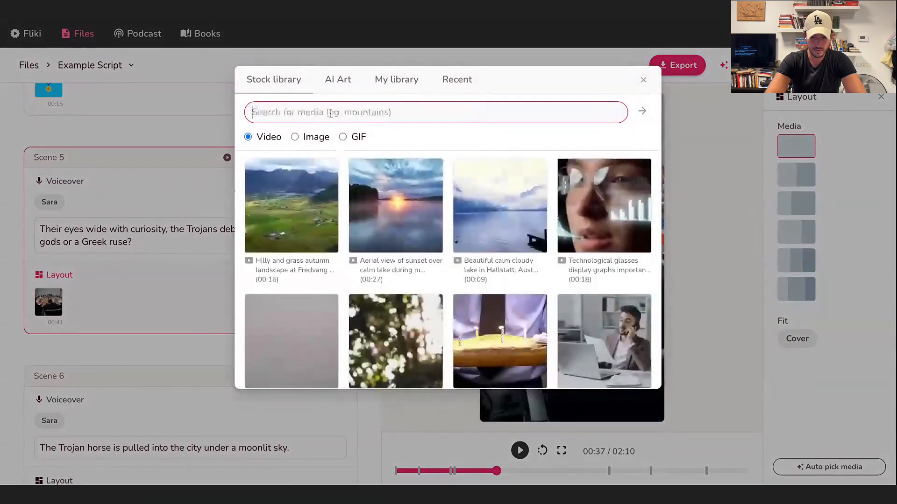
{"action": "scroll", "coordinate": [290, 154], "scroll_direction": "down", "scroll_amount": 1}
{"action": "type", "text": "cur"}
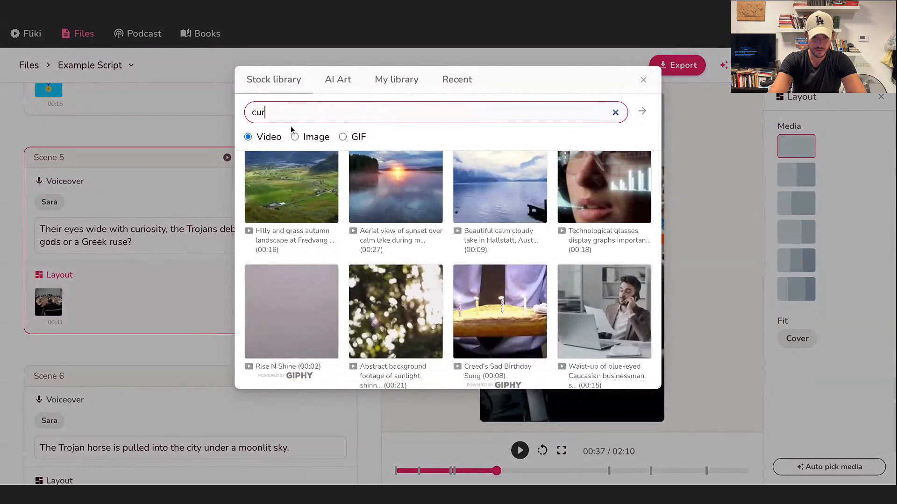
{"action": "type", "text": "iosity"}
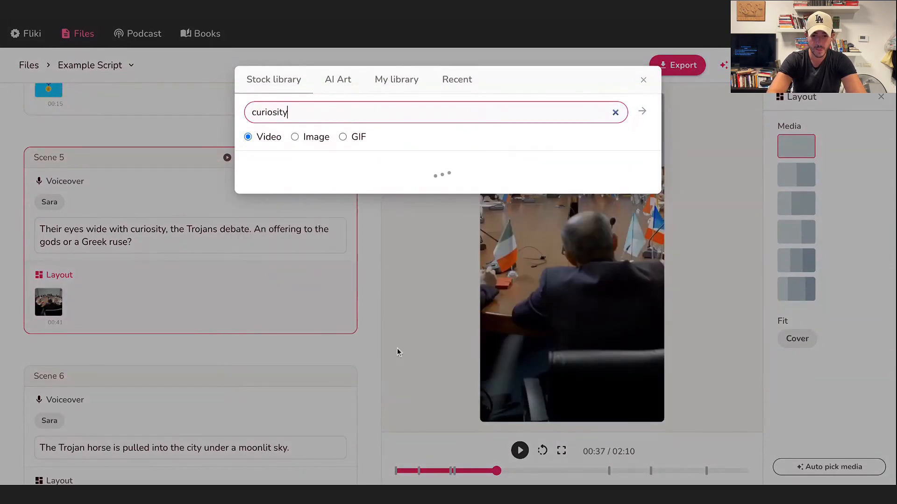
{"action": "left_click", "coordinate": [373, 341]}
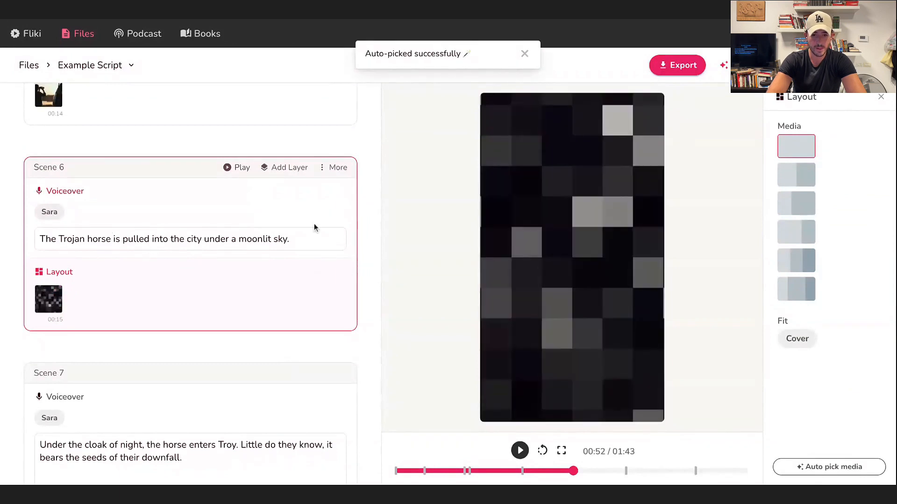
Replace Scene 6's media with Cinematic-style AI art generated from the instructions "trojan horse".
{"action": "left_click", "coordinate": [55, 299]}
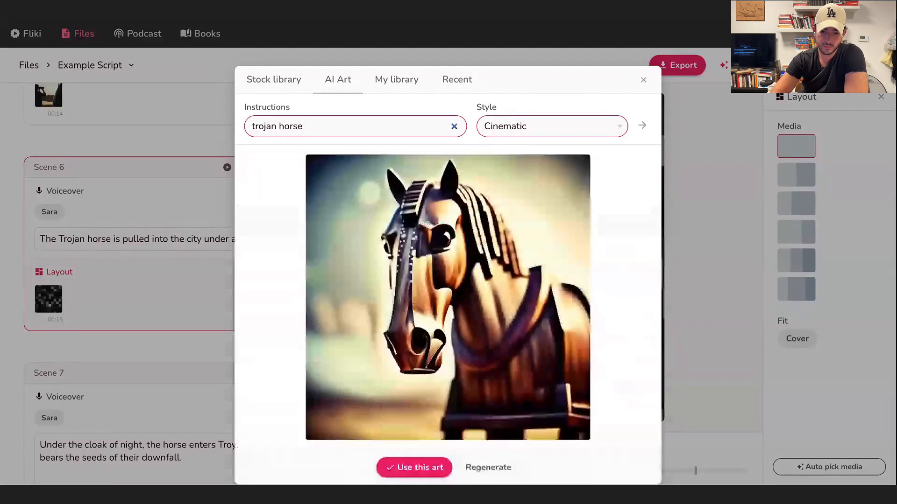
{"action": "left_click", "coordinate": [413, 419]}
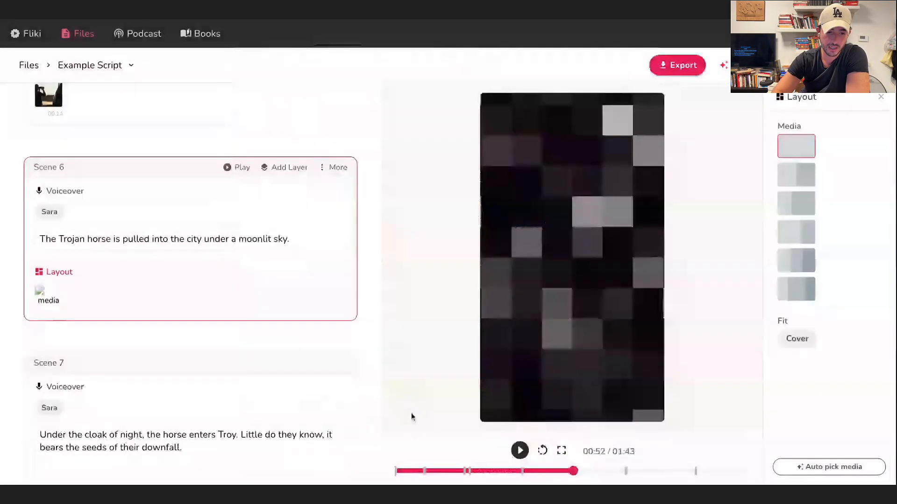
Search the stock video library for "troy" for Scene 7's layout and look through the results.
{"action": "scroll", "coordinate": [44, 181], "scroll_direction": "down", "scroll_amount": 3}
{"action": "scroll", "coordinate": [118, 239], "scroll_direction": "down", "scroll_amount": 3}
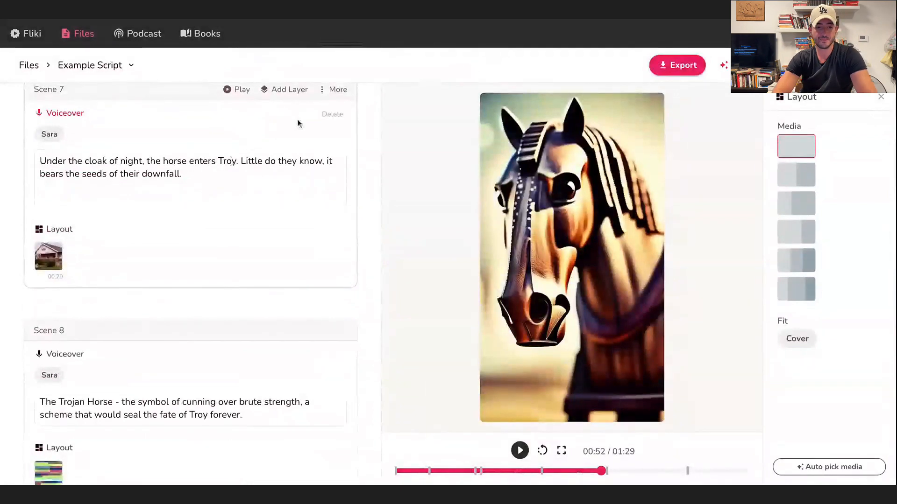
{"action": "left_click", "coordinate": [62, 235]}
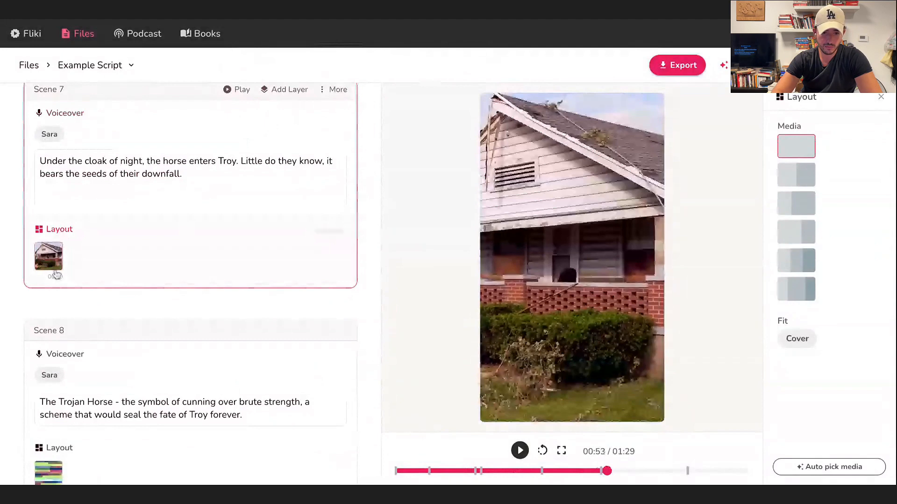
{"action": "left_click", "coordinate": [50, 254]}
{"action": "type", "text": "troy"}
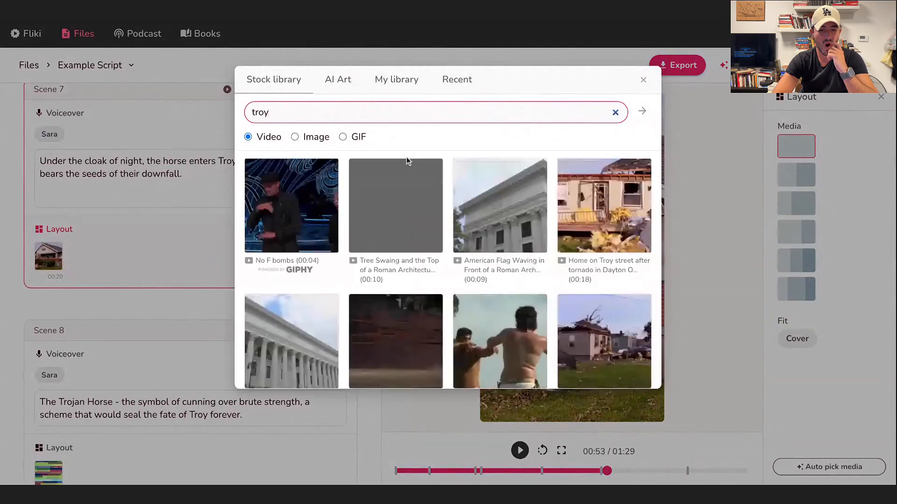
{"action": "scroll", "coordinate": [504, 234], "scroll_direction": "down", "scroll_amount": 2}
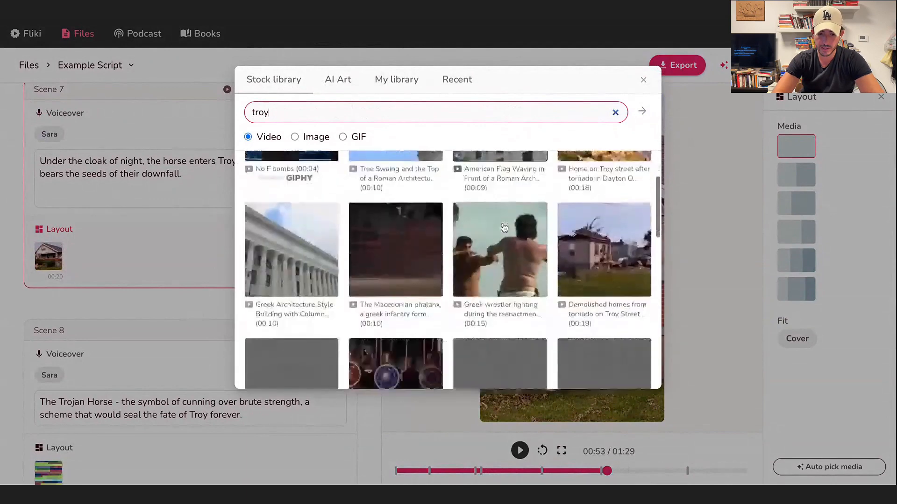
{"action": "scroll", "coordinate": [504, 234], "scroll_direction": "up", "scroll_amount": 2}
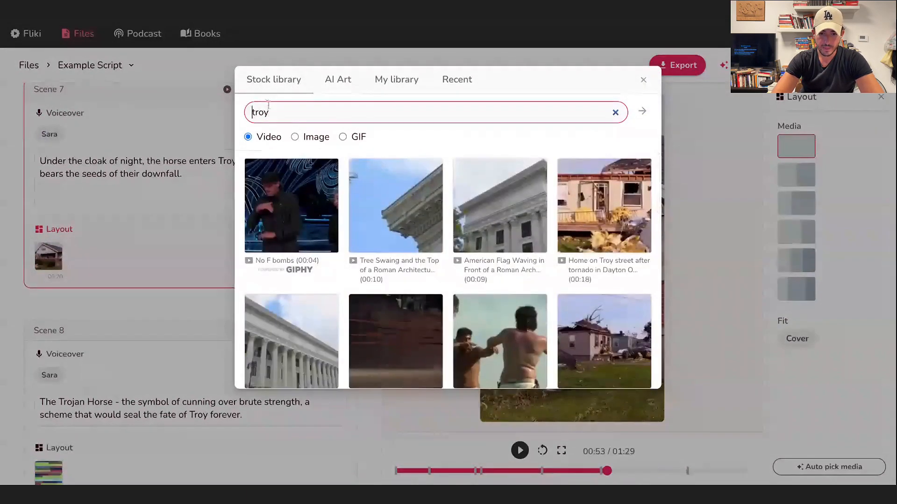
Replace Scene 7's media with the "trojan horse castle GIF by South Park", searching stock GIFs for "troy horse".
{"action": "left_click_drag", "start_coordinate": [253, 111], "coordinate": [411, 88]}
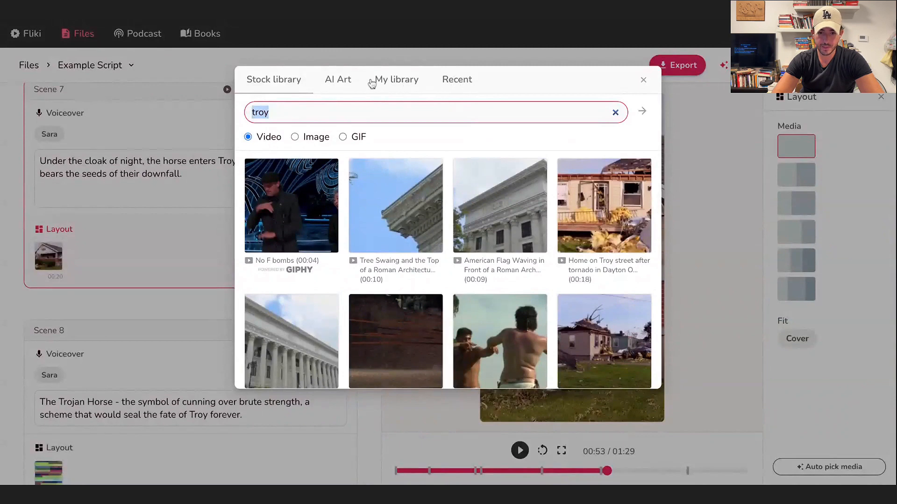
{"action": "left_click", "coordinate": [342, 137]}
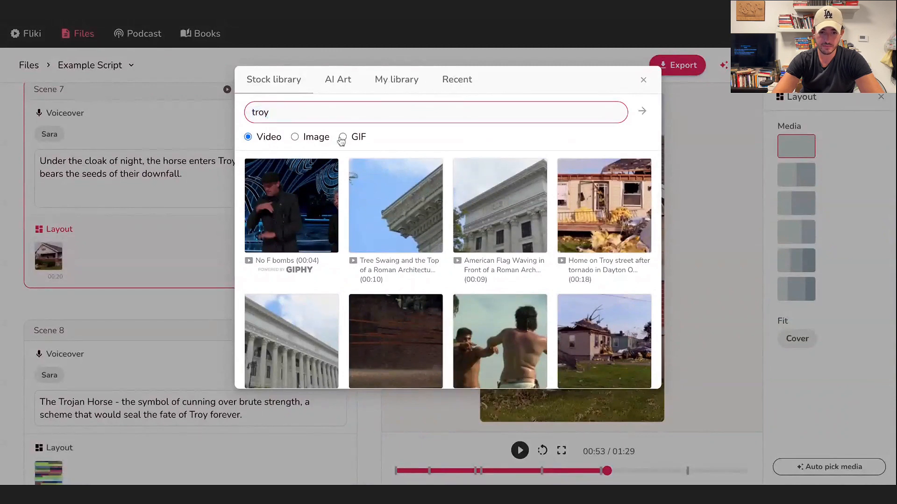
{"action": "left_click", "coordinate": [295, 117]}
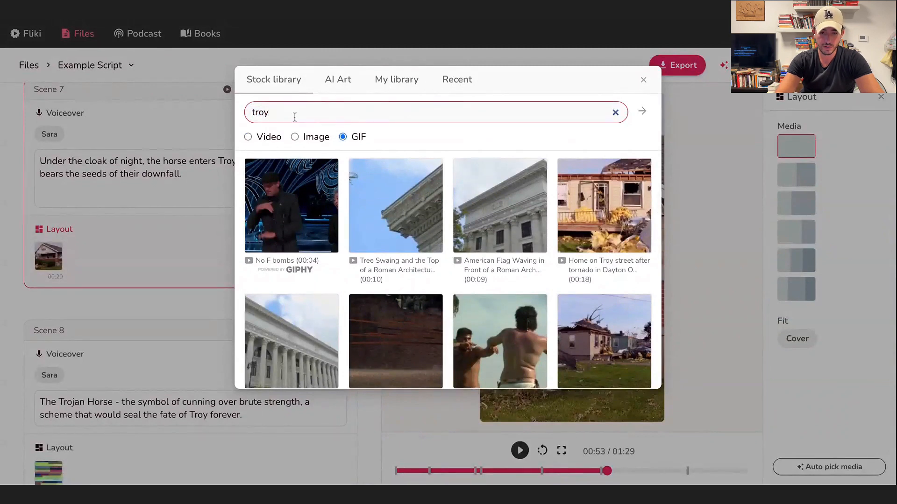
{"action": "type", "text": "horse"}
{"action": "key", "text": "Return"}
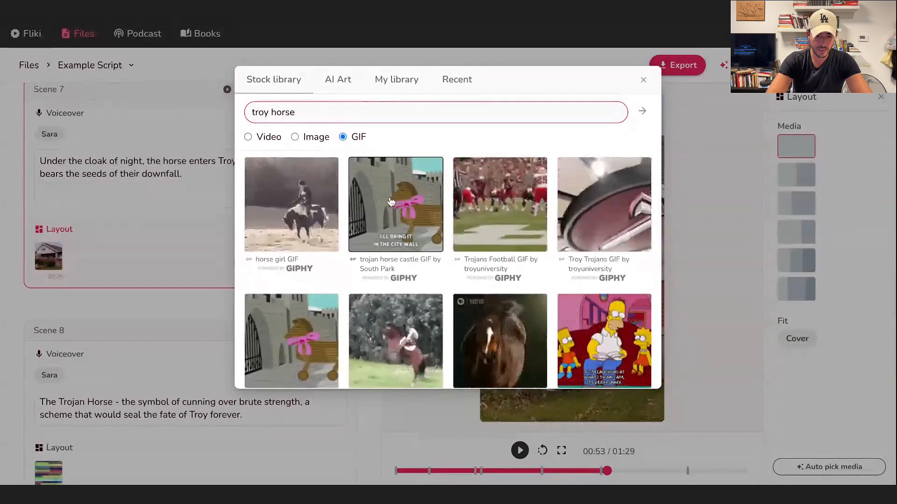
{"action": "left_click", "coordinate": [395, 205]}
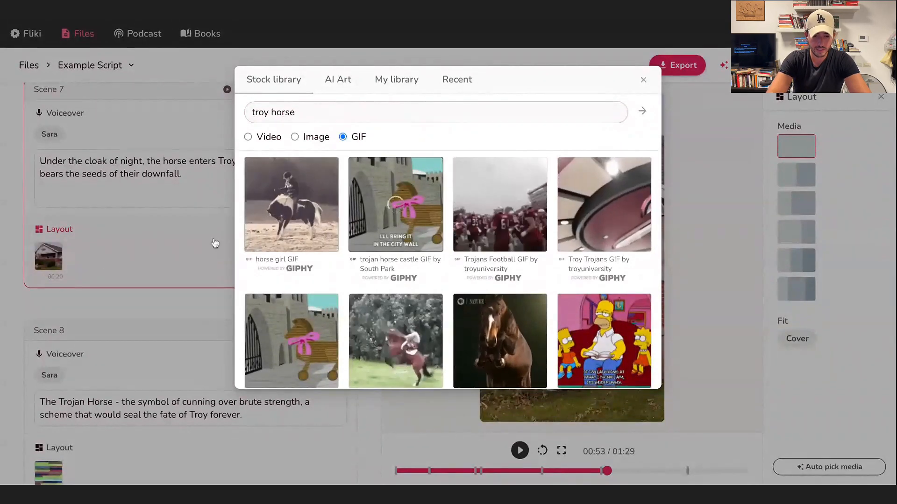
Open the media library for Scene 8's layout clip and close it without choosing anything.
{"action": "scroll", "coordinate": [218, 326], "scroll_direction": "down", "scroll_amount": 1}
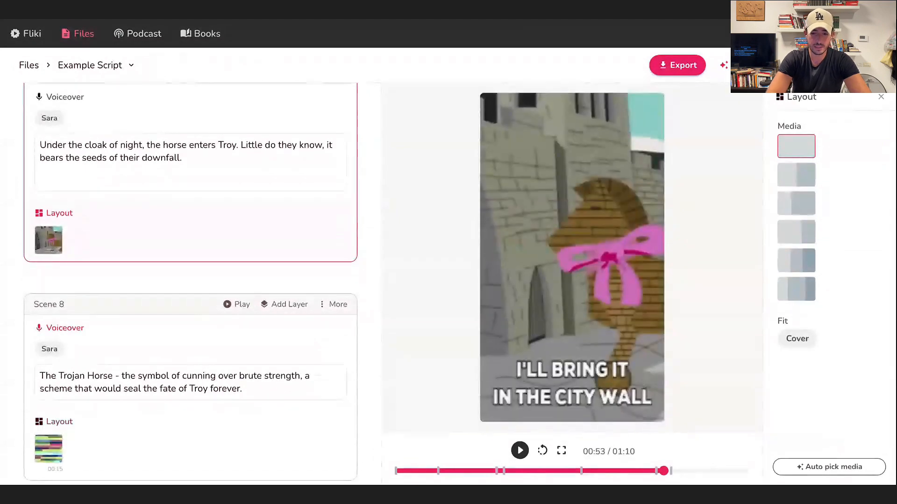
{"action": "scroll", "coordinate": [42, 330], "scroll_direction": "down", "scroll_amount": 1}
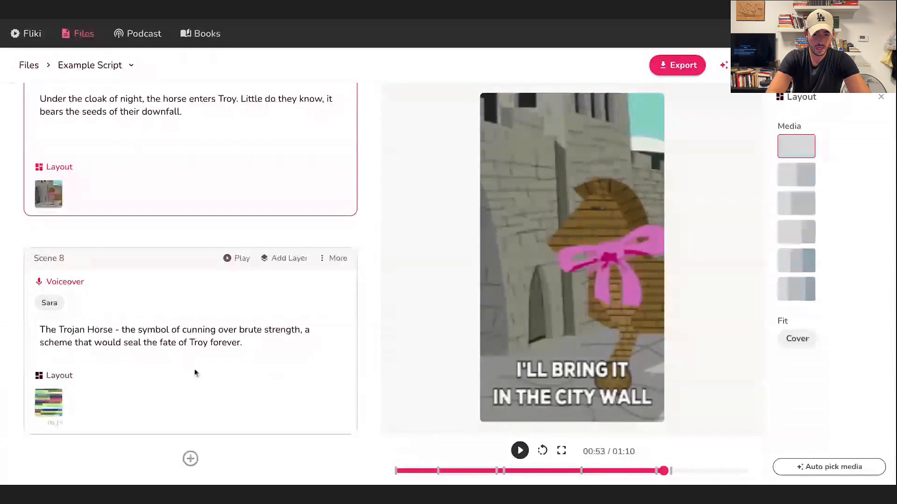
{"action": "left_click", "coordinate": [50, 405]}
{"action": "left_click", "coordinate": [643, 81]}
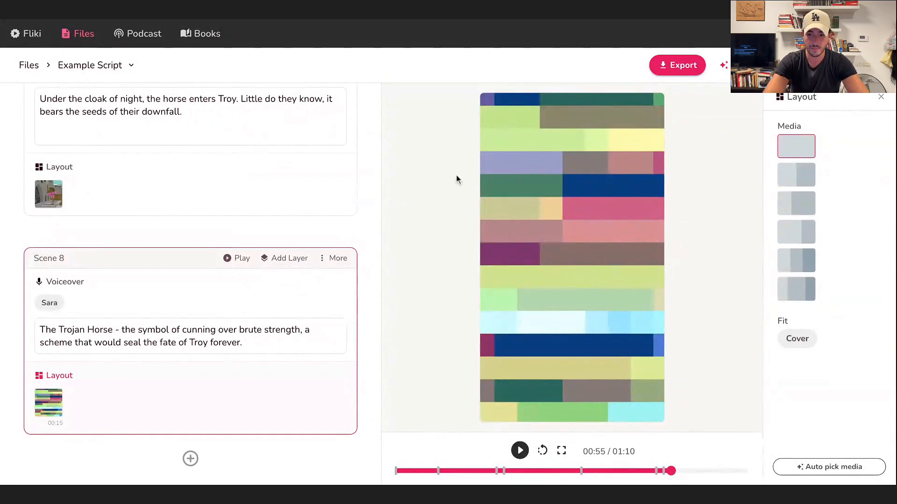
{"action": "scroll", "coordinate": [197, 264], "scroll_direction": "up", "scroll_amount": 10}
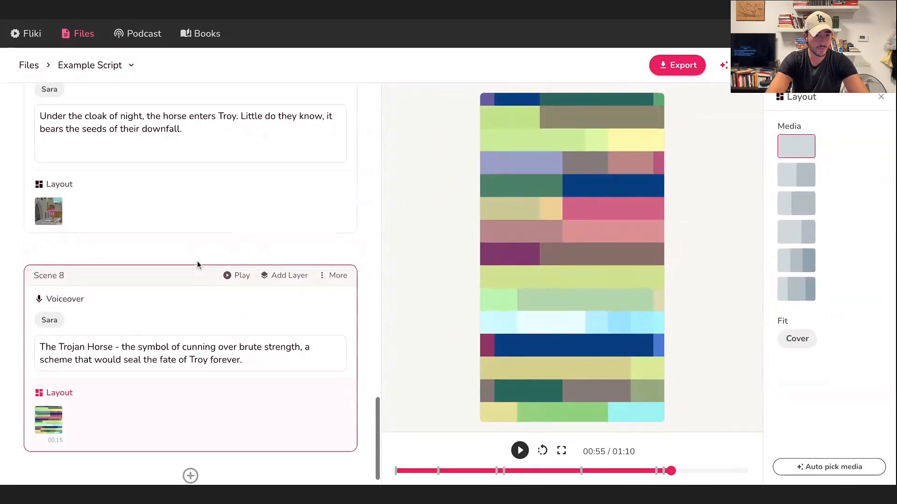
Change Scene 1's voice to Christopher and apply it to all the voiceovers.
{"action": "scroll", "coordinate": [197, 289], "scroll_direction": "up", "scroll_amount": 5}
{"action": "scroll", "coordinate": [197, 293], "scroll_direction": "down", "scroll_amount": 20}
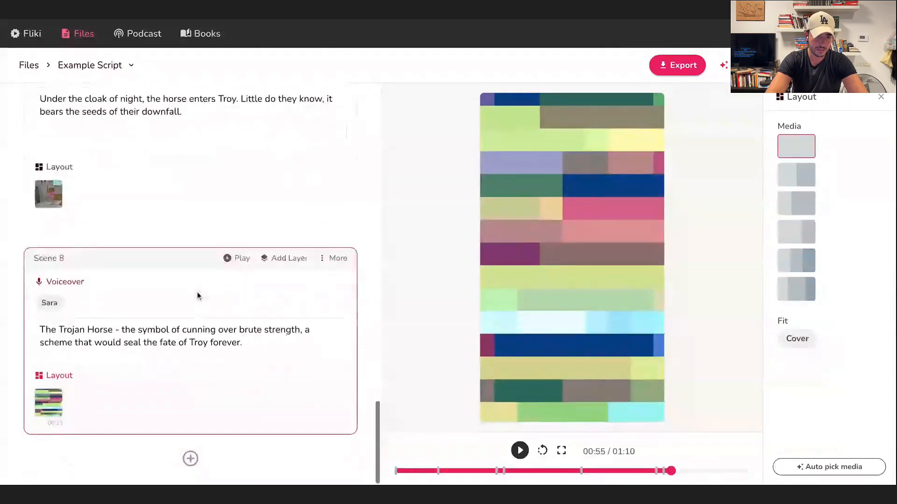
{"action": "scroll", "coordinate": [197, 292], "scroll_direction": "up", "scroll_amount": 20}
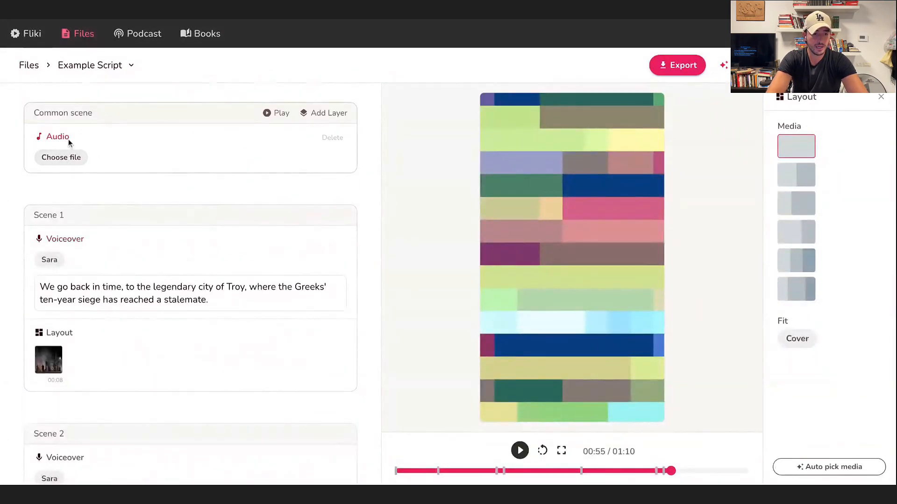
{"action": "left_click", "coordinate": [49, 259]}
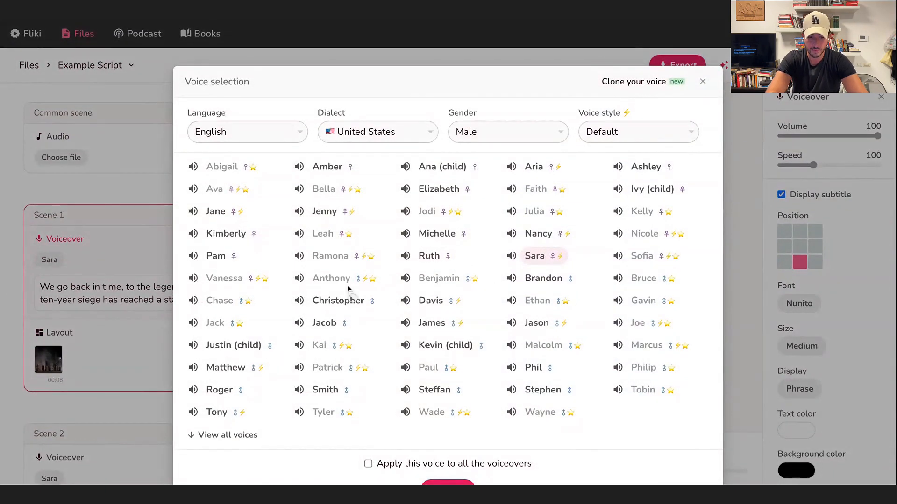
{"action": "scroll", "coordinate": [552, 400], "scroll_direction": "down", "scroll_amount": 1}
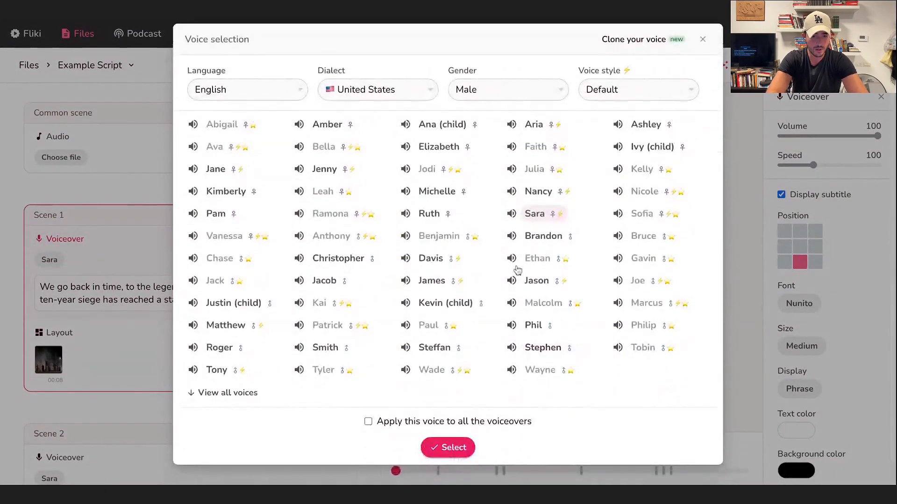
{"action": "left_click", "coordinate": [343, 262]}
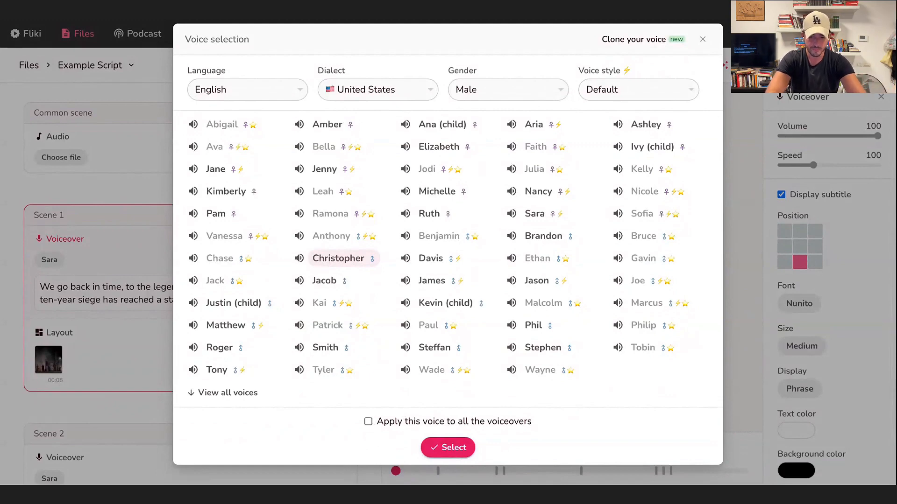
{"action": "left_click", "coordinate": [368, 422]}
{"action": "left_click", "coordinate": [448, 447]}
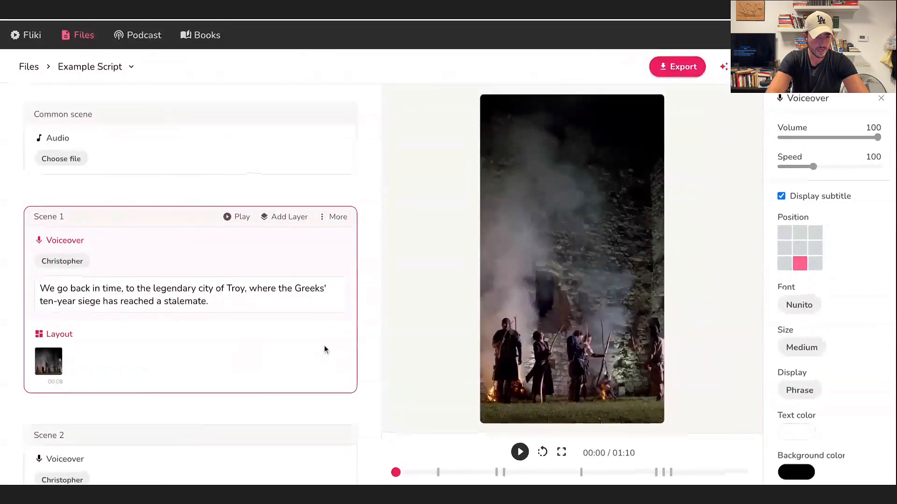
Review the assigned voice, voiceover text and media of the scenes throughout the script.
{"action": "scroll", "coordinate": [60, 272], "scroll_direction": "down", "scroll_amount": 3}
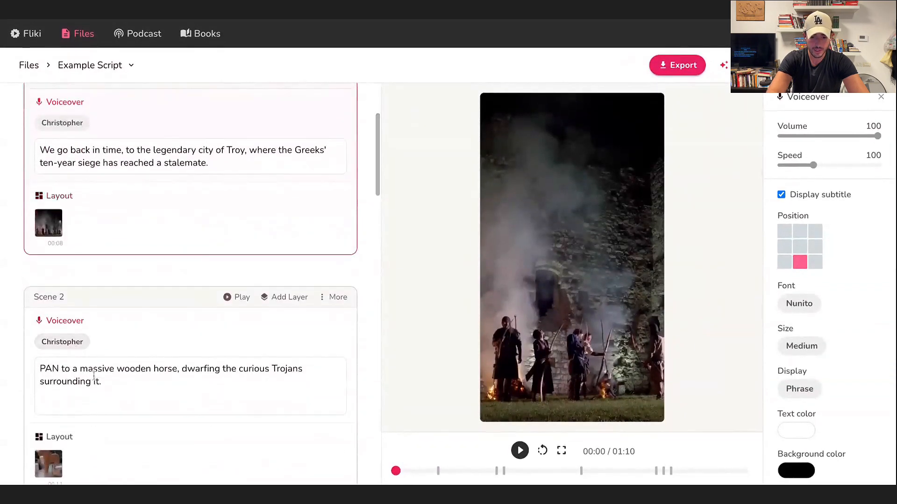
{"action": "scroll", "coordinate": [73, 339], "scroll_direction": "down", "scroll_amount": 15}
{"action": "scroll", "coordinate": [93, 376], "scroll_direction": "up", "scroll_amount": 13}
{"action": "scroll", "coordinate": [94, 377], "scroll_direction": "up", "scroll_amount": 6}
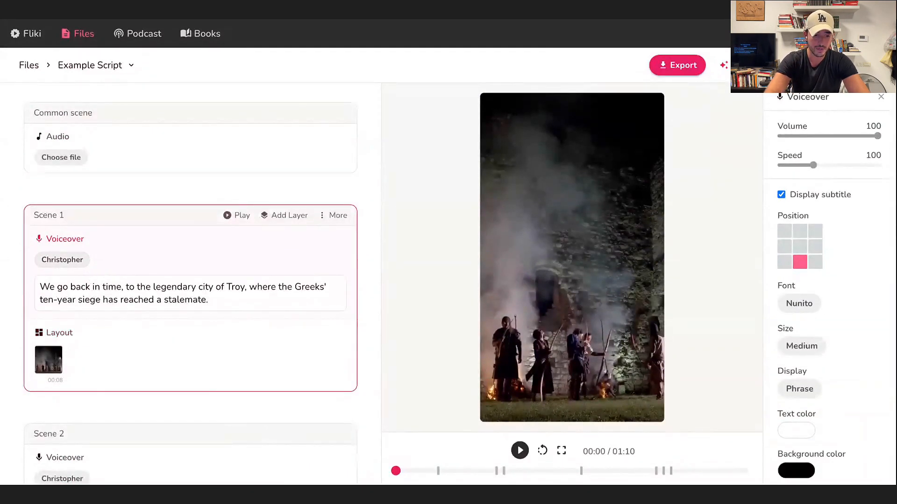
{"action": "left_click_drag", "start_coordinate": [38, 286], "coordinate": [56, 287]}
{"action": "left_click", "coordinate": [87, 287]}
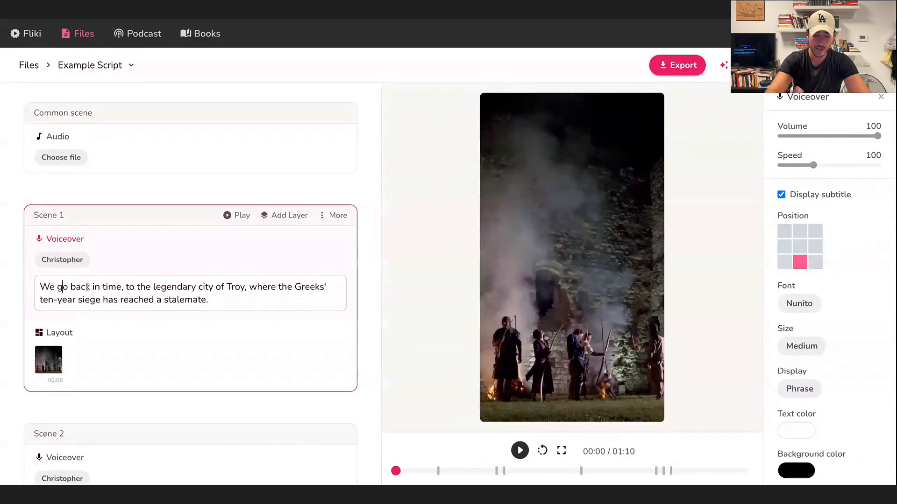
{"action": "scroll", "coordinate": [94, 288], "scroll_direction": "down", "scroll_amount": 1}
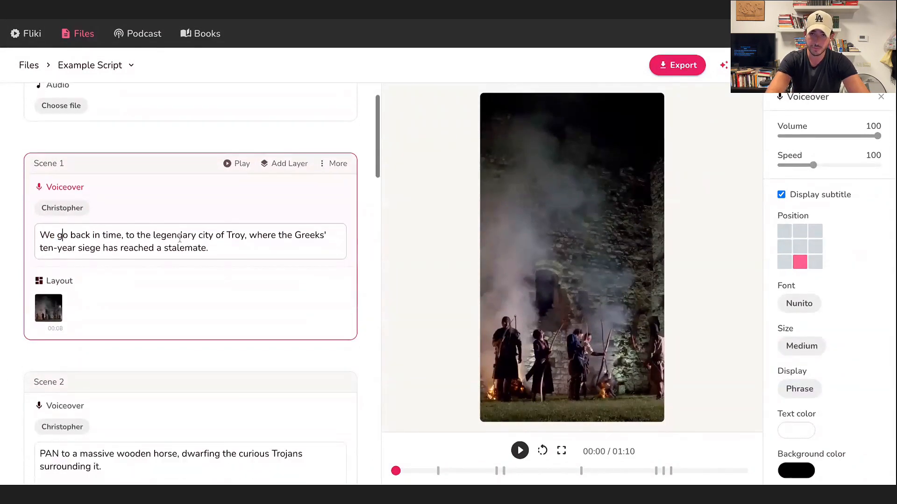
{"action": "scroll", "coordinate": [180, 238], "scroll_direction": "down", "scroll_amount": 10}
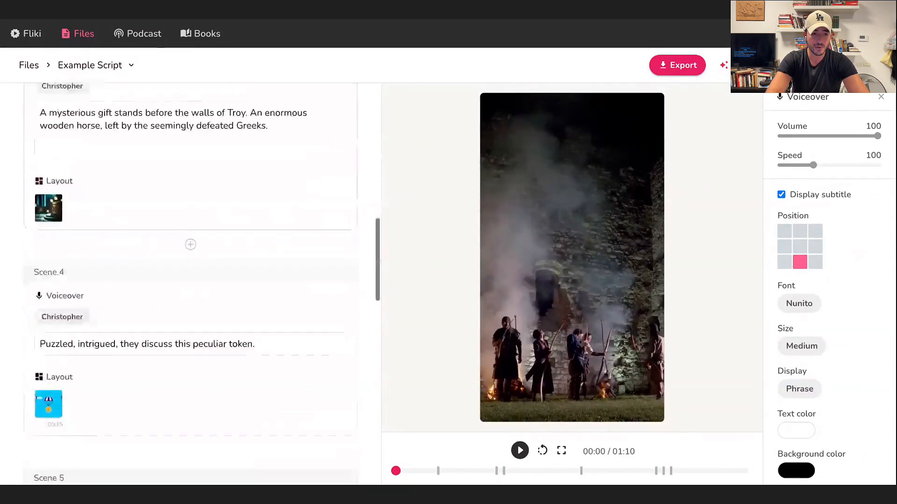
{"action": "scroll", "coordinate": [187, 280], "scroll_direction": "down", "scroll_amount": 8}
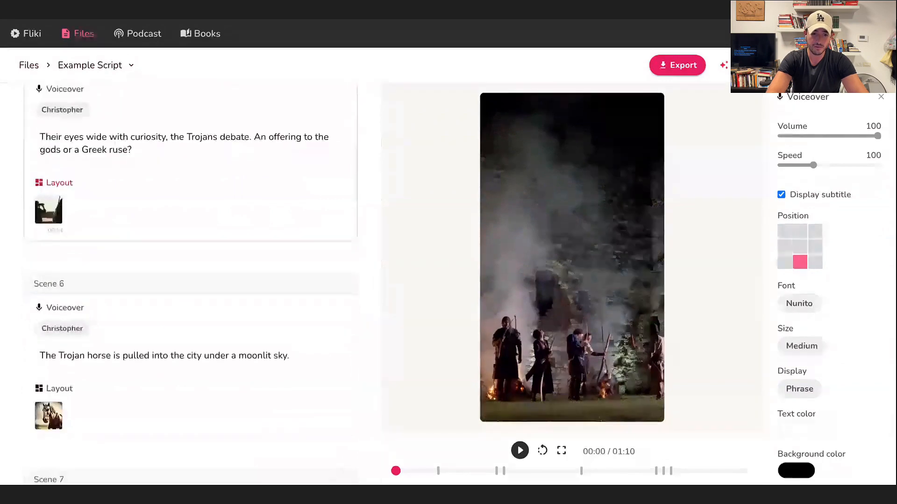
{"action": "scroll", "coordinate": [190, 233], "scroll_direction": "up", "scroll_amount": 4}
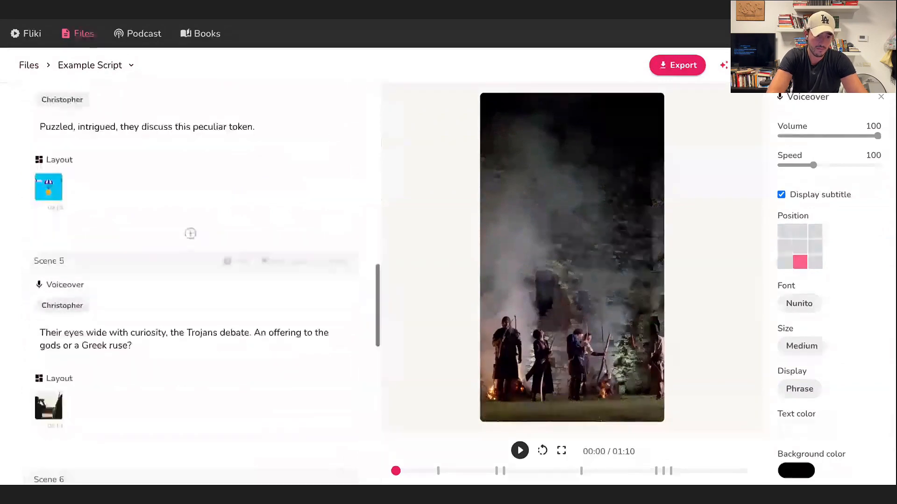
{"action": "scroll", "coordinate": [190, 234], "scroll_direction": "up", "scroll_amount": 6}
{"action": "scroll", "coordinate": [190, 233], "scroll_direction": "up", "scroll_amount": 2}
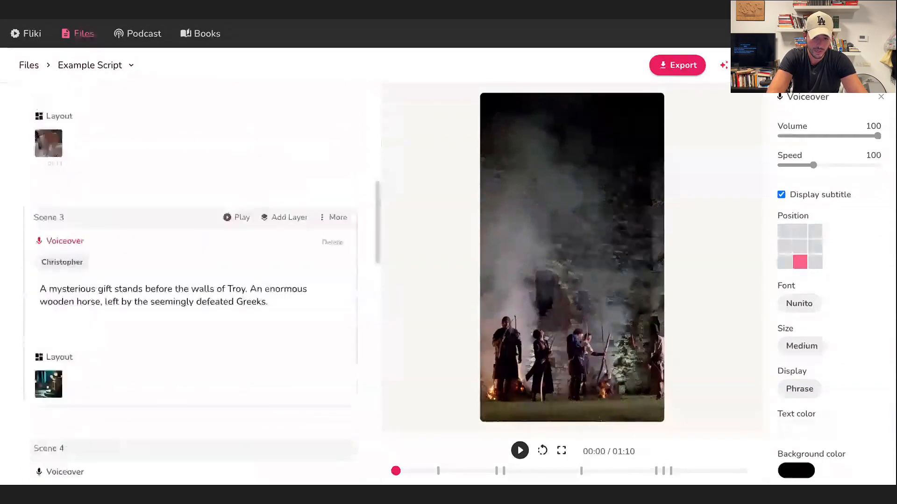
{"action": "scroll", "coordinate": [199, 240], "scroll_direction": "up", "scroll_amount": 2}
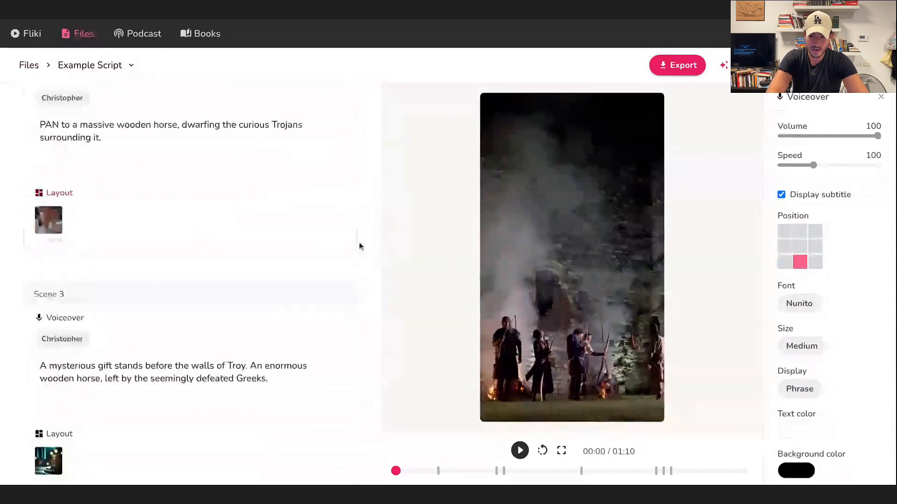
{"action": "scroll", "coordinate": [199, 240], "scroll_direction": "up", "scroll_amount": 7}
{"action": "scroll", "coordinate": [236, 264], "scroll_direction": "up", "scroll_amount": 1}
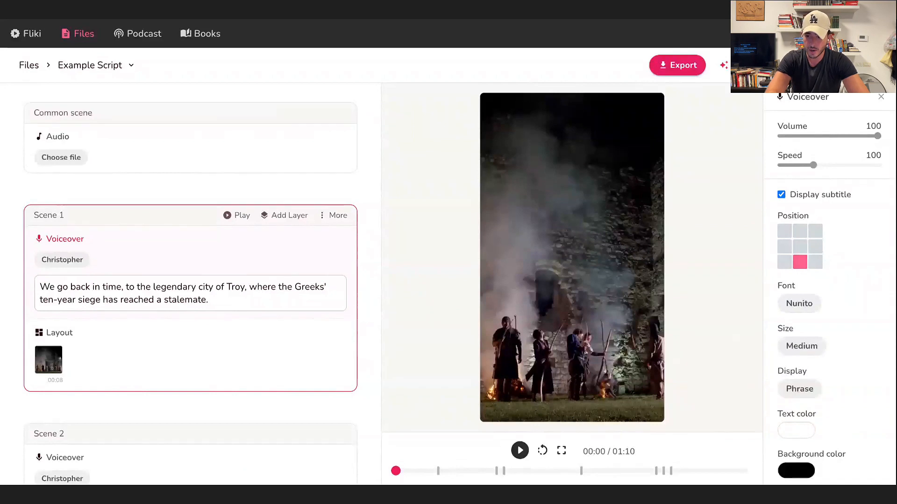
Set Scene 1's voiceover speed to 140 and its subtitle background color to red.
{"action": "left_click_drag", "start_coordinate": [813, 164], "coordinate": [832, 165]}
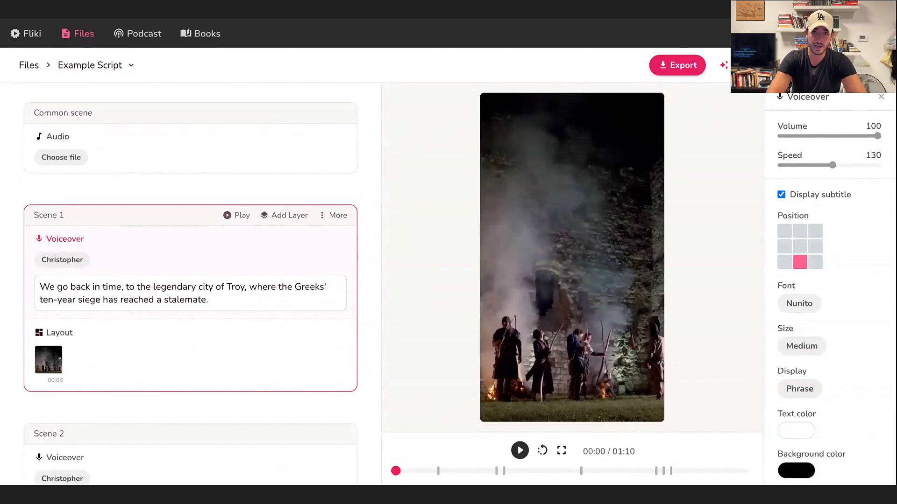
{"action": "left_click_drag", "start_coordinate": [832, 165], "coordinate": [839, 164]}
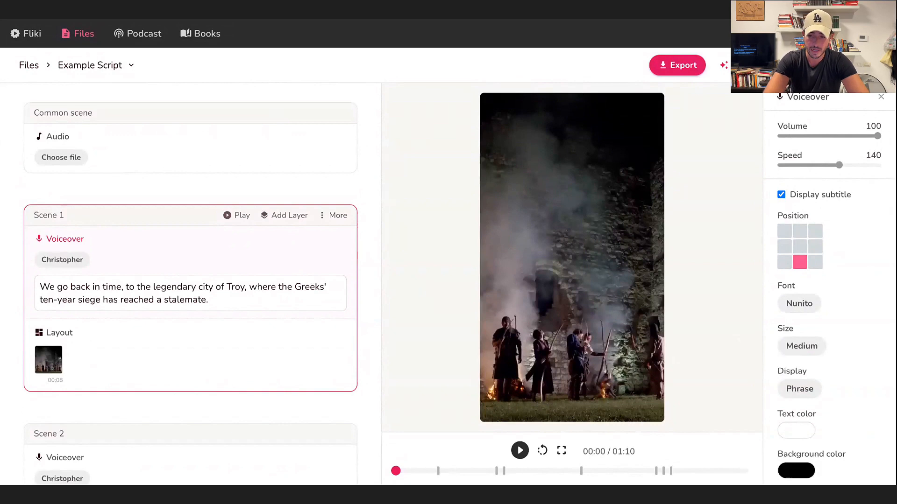
{"action": "scroll", "coordinate": [829, 202], "scroll_direction": "down", "scroll_amount": 2}
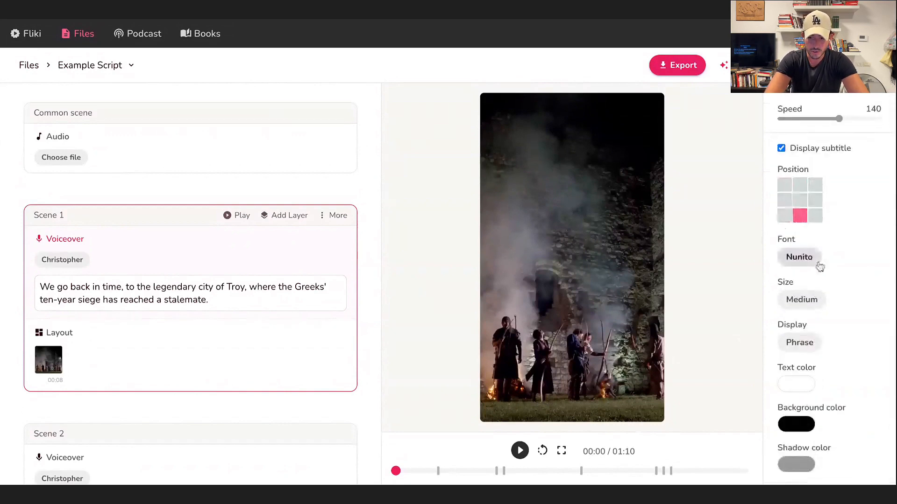
{"action": "scroll", "coordinate": [818, 264], "scroll_direction": "down", "scroll_amount": 1}
{"action": "scroll", "coordinate": [820, 266], "scroll_direction": "down", "scroll_amount": 1}
{"action": "scroll", "coordinate": [790, 211], "scroll_direction": "up", "scroll_amount": 1}
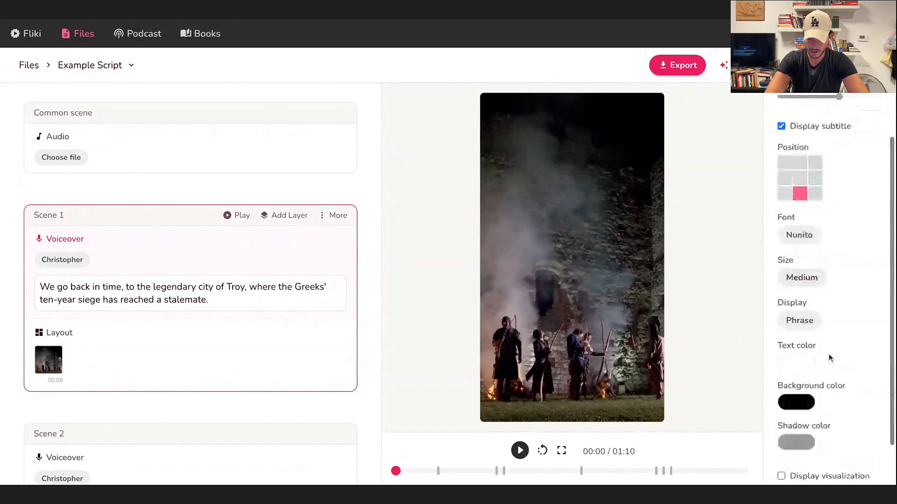
{"action": "scroll", "coordinate": [822, 358], "scroll_direction": "down", "scroll_amount": 2}
{"action": "left_click", "coordinate": [811, 356]}
{"action": "mouse_move", "coordinate": [766, 248]}
{"action": "left_mouse_down"}
{"action": "mouse_move", "coordinate": [765, 206]}
{"action": "mouse_move", "coordinate": [825, 191]}
{"action": "left_mouse_up"}
{"action": "left_click", "coordinate": [891, 290]}
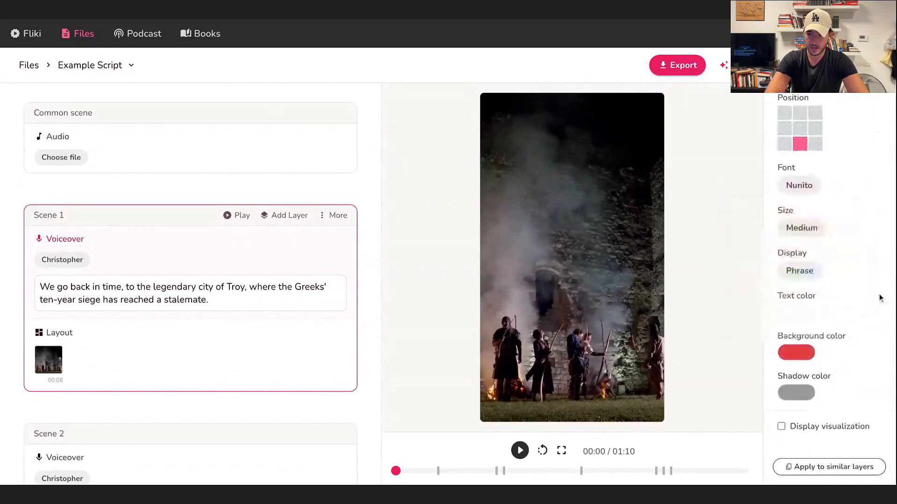
Place the subtitle at the bottom center of the frame and apply Scene 1's voiceover settings to similar layers.
{"action": "scroll", "coordinate": [804, 280], "scroll_direction": "up", "scroll_amount": 3}
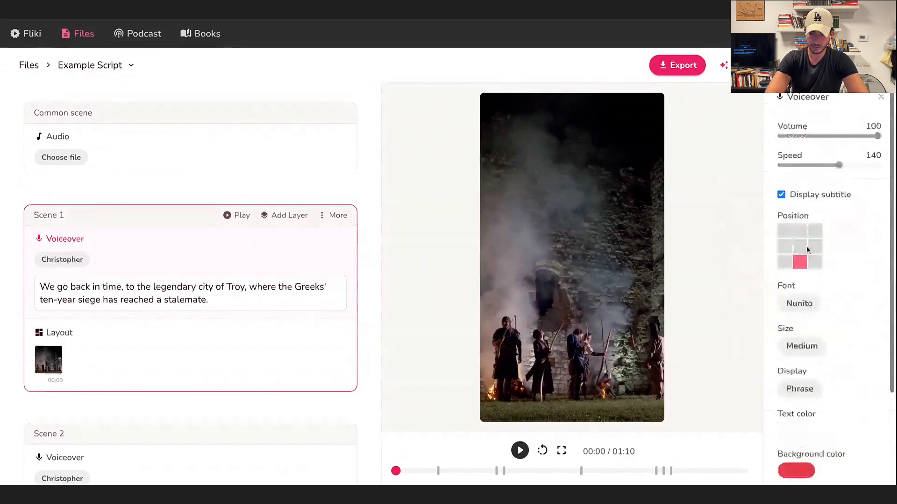
{"action": "left_click", "coordinate": [804, 246]}
{"action": "left_click", "coordinate": [803, 267]}
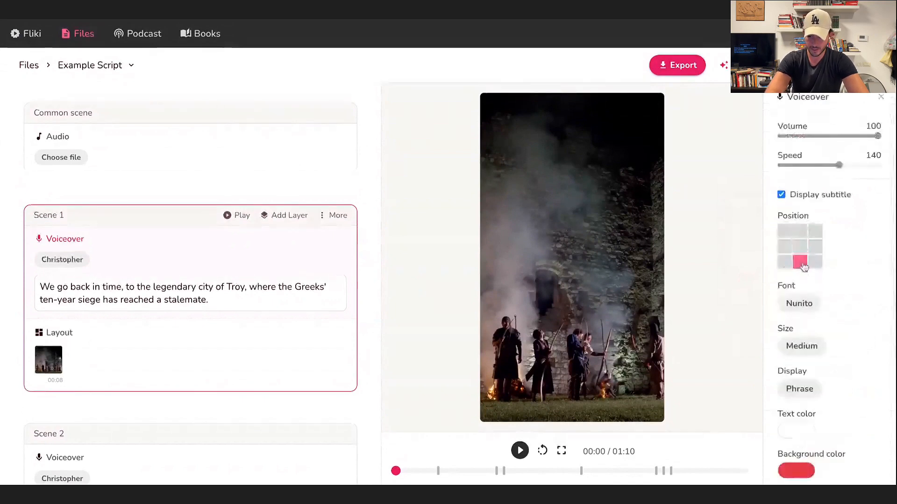
{"action": "scroll", "coordinate": [875, 328], "scroll_direction": "down", "scroll_amount": 1}
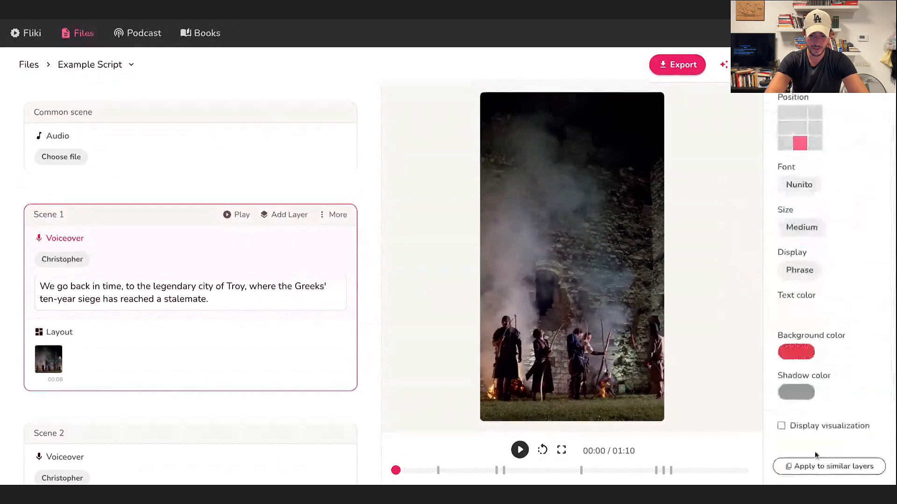
{"action": "left_click", "coordinate": [820, 466]}
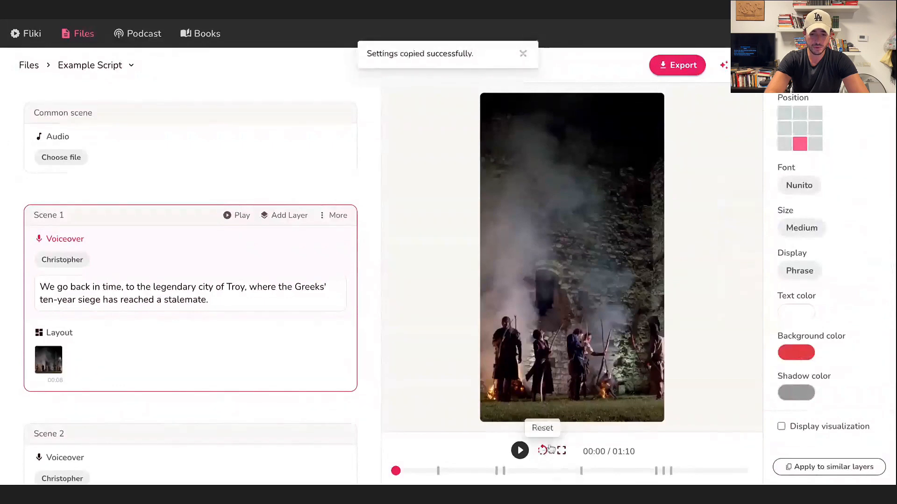
Play the full video preview and check the scenes in the script.
{"action": "left_click", "coordinate": [521, 451]}
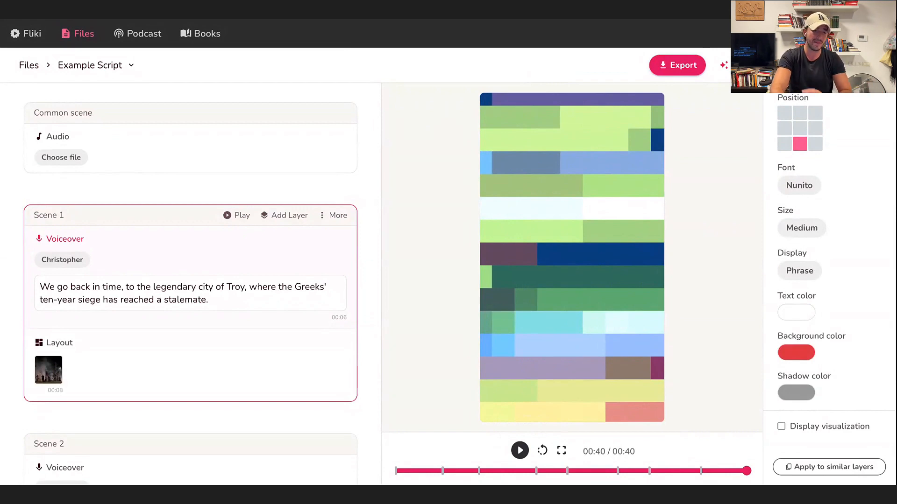
{"action": "scroll", "coordinate": [210, 322], "scroll_direction": "down", "scroll_amount": 1}
{"action": "scroll", "coordinate": [210, 318], "scroll_direction": "down", "scroll_amount": 2}
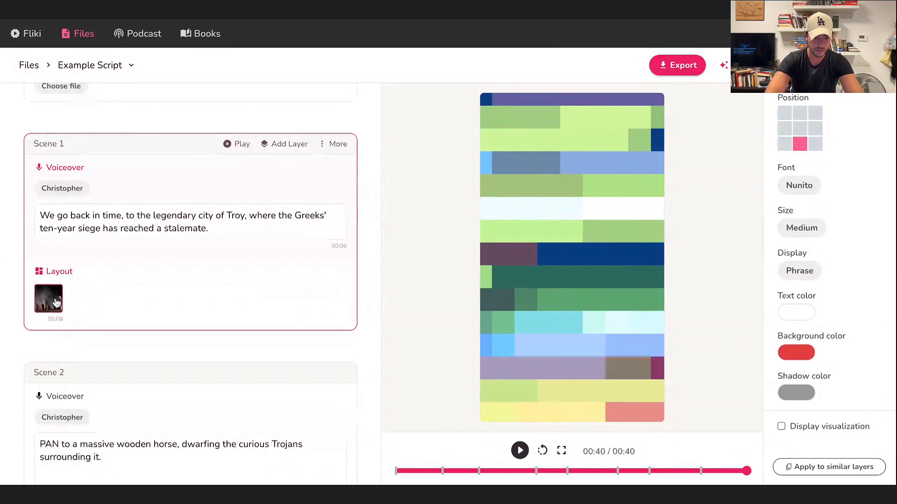
{"action": "scroll", "coordinate": [57, 303], "scroll_direction": "down", "scroll_amount": 1}
{"action": "scroll", "coordinate": [191, 285], "scroll_direction": "up", "scroll_amount": 3}
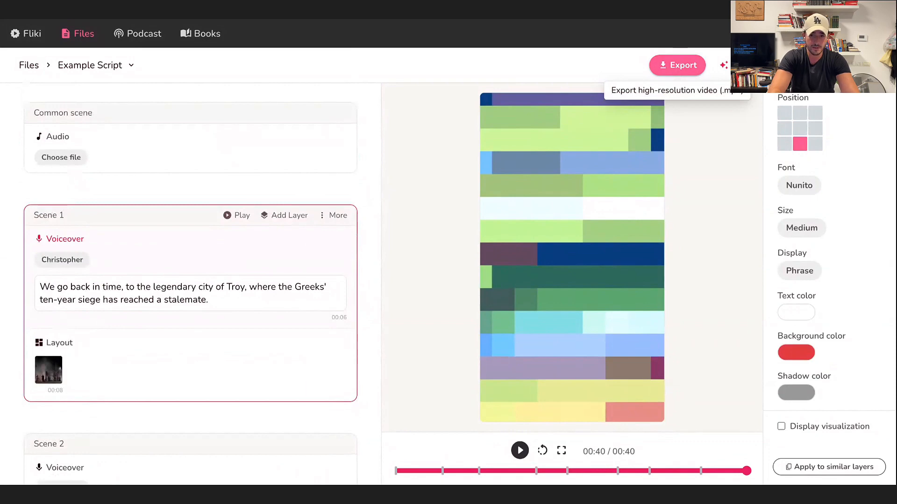
Export the Example Script video in high resolution, download it and close the export dialog.
{"action": "left_click", "coordinate": [677, 65]}
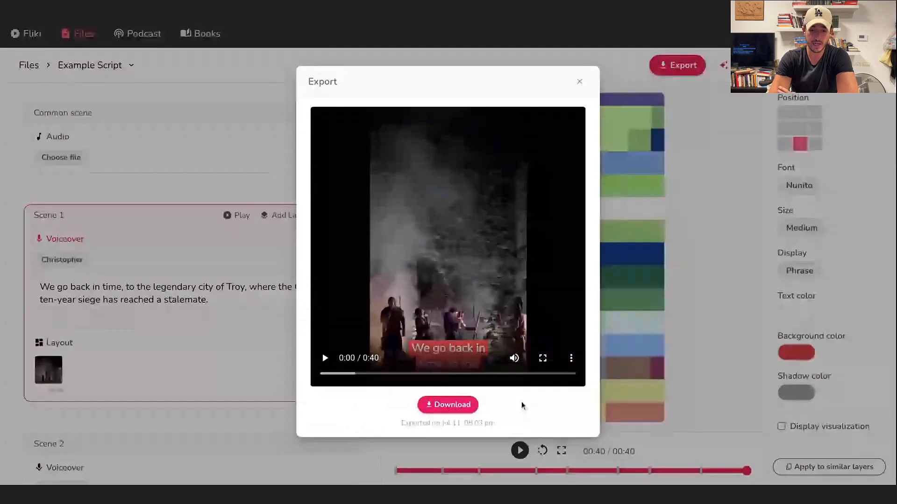
{"action": "left_click", "coordinate": [440, 411]}
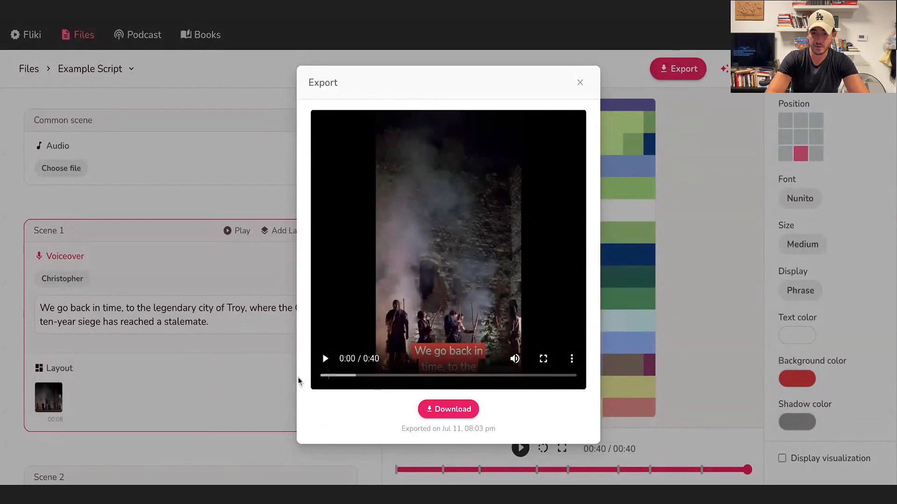
{"action": "left_click", "coordinate": [581, 83]}
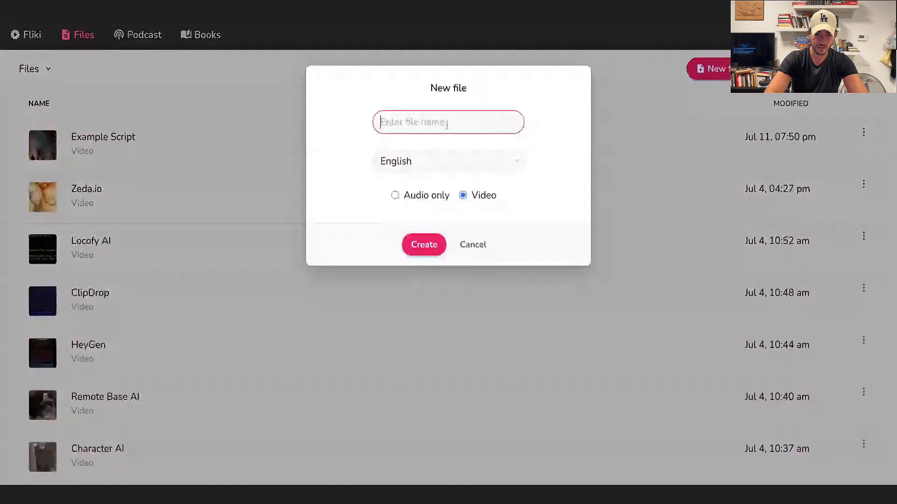
Create a new English video file named "Finance example".
{"action": "type", "text": "Finance "}
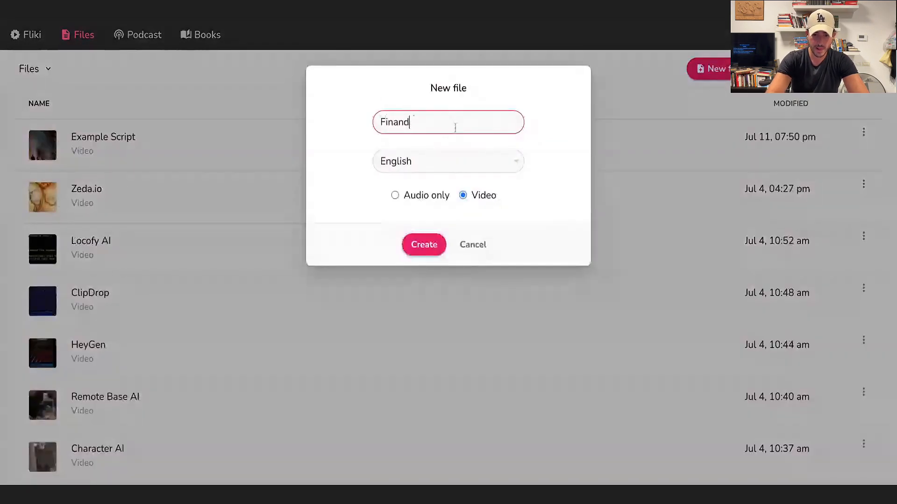
{"action": "type", "text": "example"}
{"action": "key", "text": "Return"}
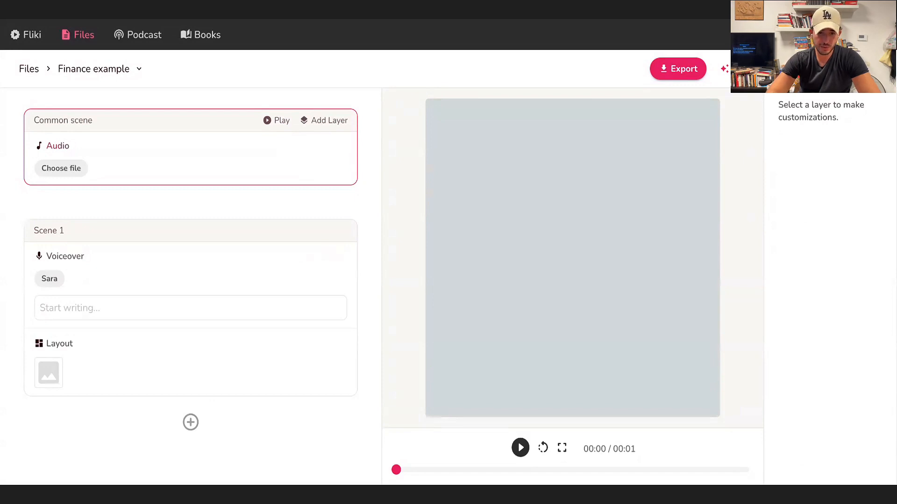
Paste "Imagine a bustling marketplace, where commerce and business fuel the rhythm of life." as Scene 1's voiceover text.
{"action": "mouse_move", "coordinate": [173, 212]}
{"action": "scroll", "coordinate": [173, 212], "scroll_direction": "down", "scroll_amount": 1}
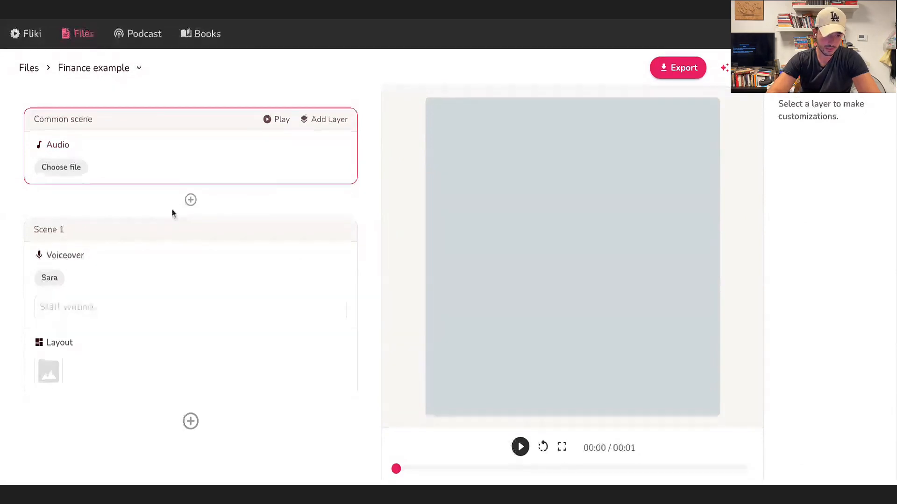
{"action": "left_click", "coordinate": [218, 309]}
{"action": "type", "text": "Imagine a bustling marketplace, where commerce and business fuel the rhythm of life."}
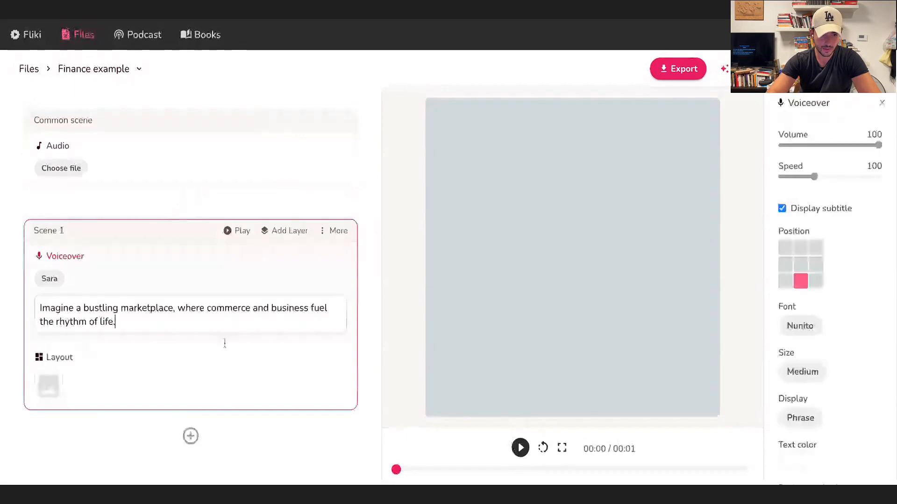
Remove the final period from Scene 1's voiceover, add a scene below it and paste the rest of the finance script there.
{"action": "key", "text": "BackSpace"}
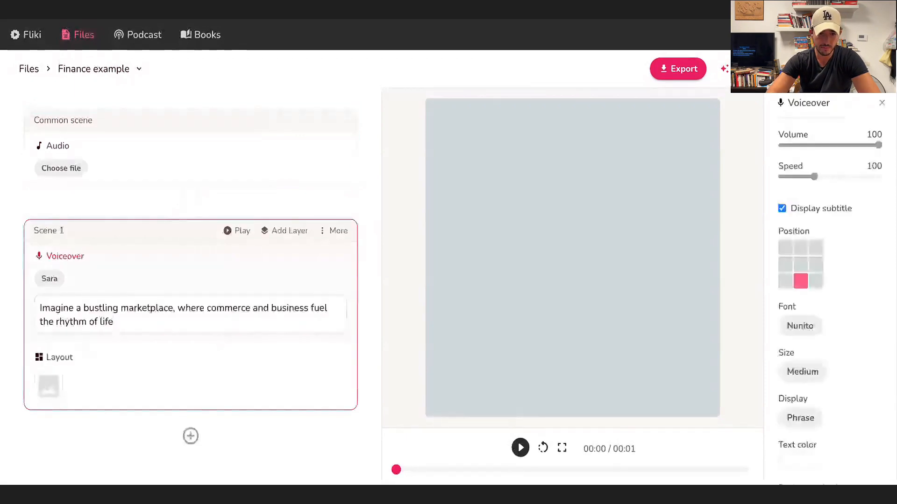
{"action": "left_click", "coordinate": [191, 436]}
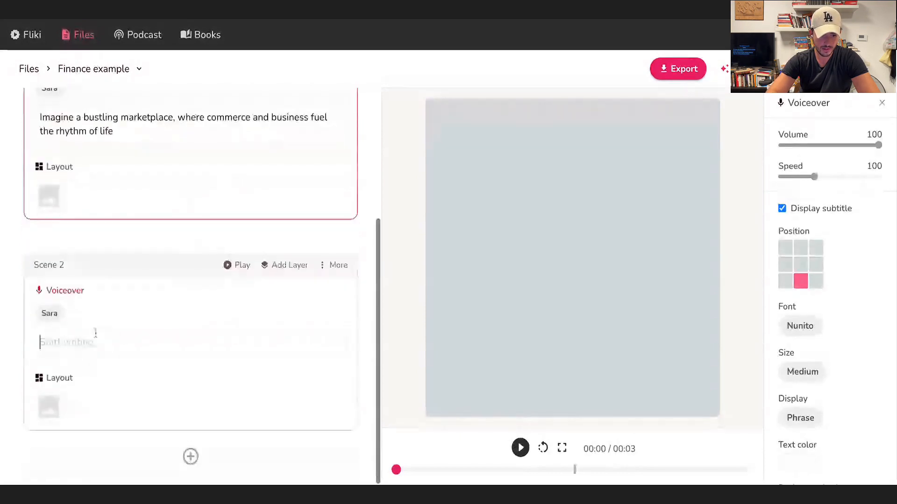
{"action": "type", "text": "Traders, customers, money changing hands. A whirlwind of activity."}
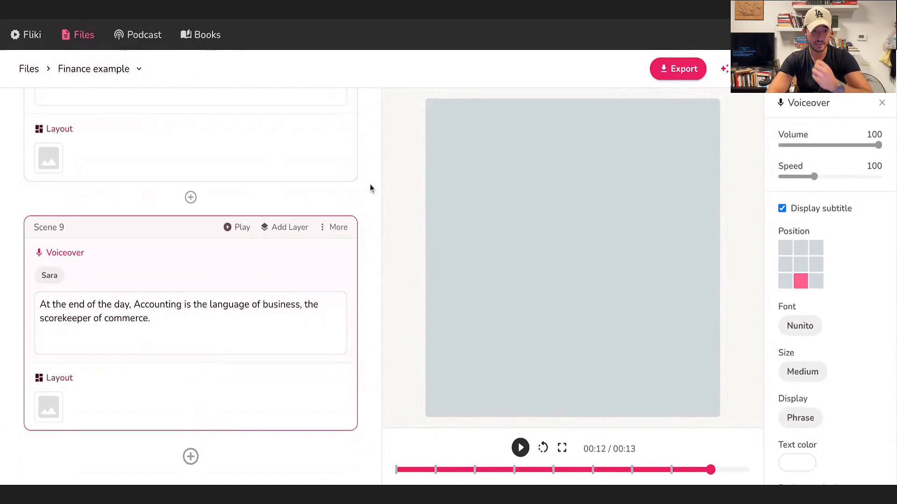
Auto-pick matching media for the finance video, starting from Scene 1's layout.
{"action": "scroll", "coordinate": [326, 297], "scroll_direction": "up", "scroll_amount": 10}
{"action": "scroll", "coordinate": [148, 249], "scroll_direction": "up", "scroll_amount": 8}
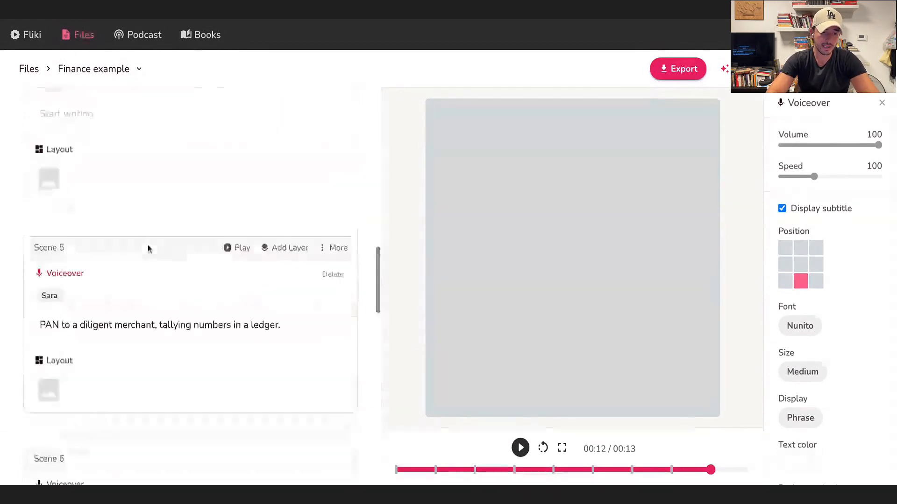
{"action": "scroll", "coordinate": [149, 249], "scroll_direction": "up", "scroll_amount": 3}
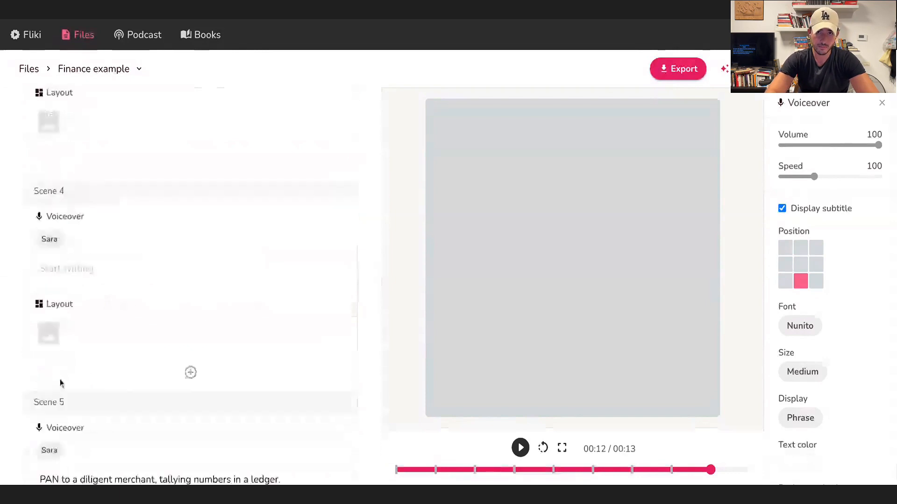
{"action": "scroll", "coordinate": [60, 383], "scroll_direction": "up", "scroll_amount": 5}
{"action": "scroll", "coordinate": [102, 361], "scroll_direction": "up", "scroll_amount": 5}
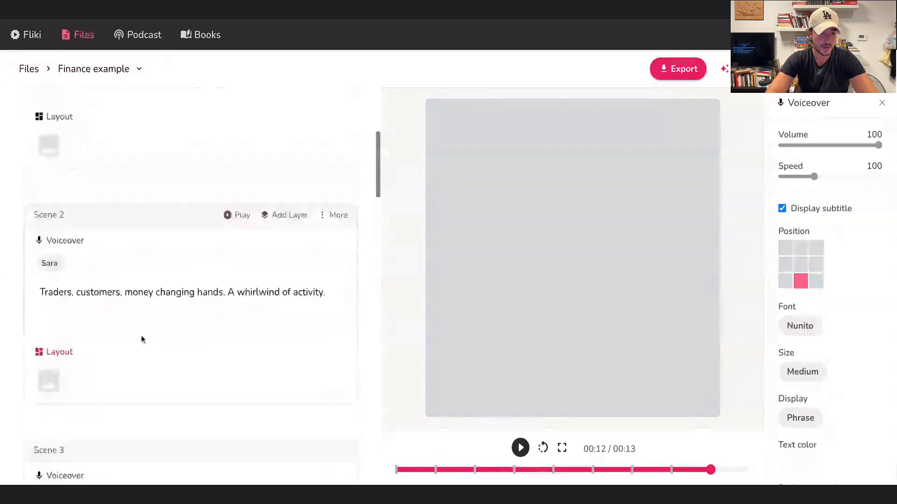
{"action": "scroll", "coordinate": [143, 340], "scroll_direction": "up", "scroll_amount": 5}
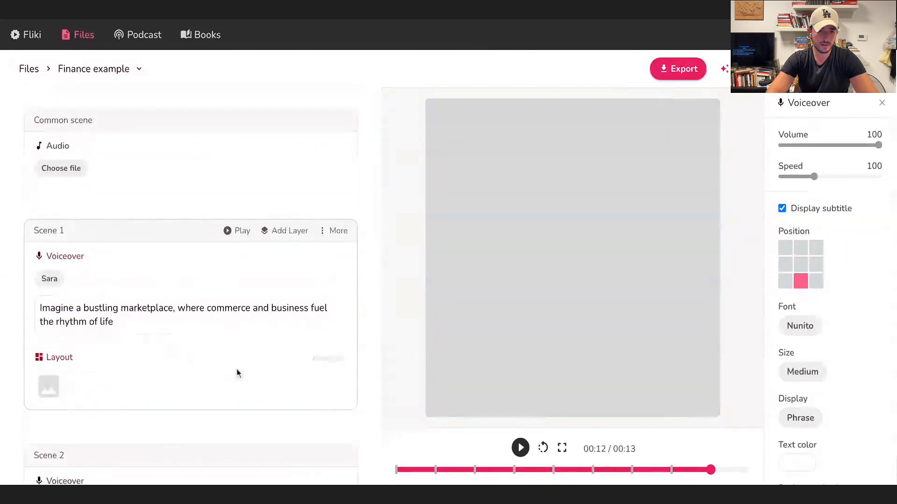
{"action": "scroll", "coordinate": [236, 372], "scroll_direction": "down", "scroll_amount": 2}
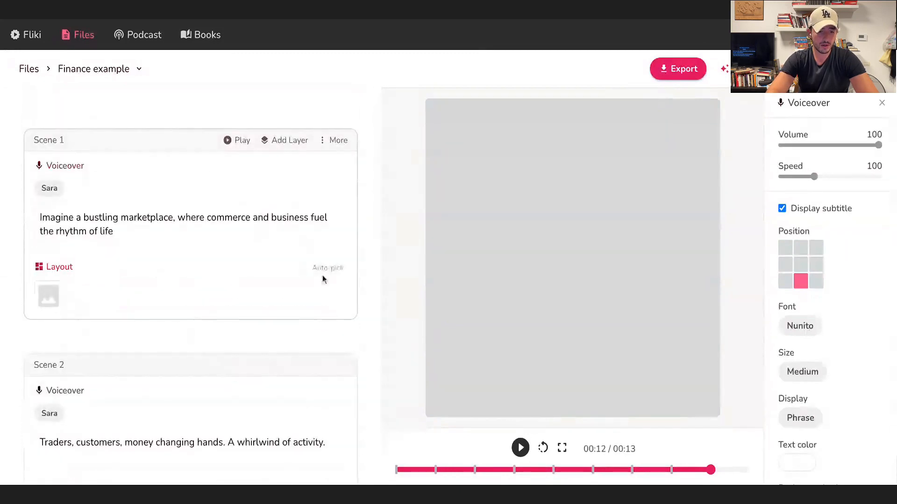
{"action": "left_click", "coordinate": [328, 270]}
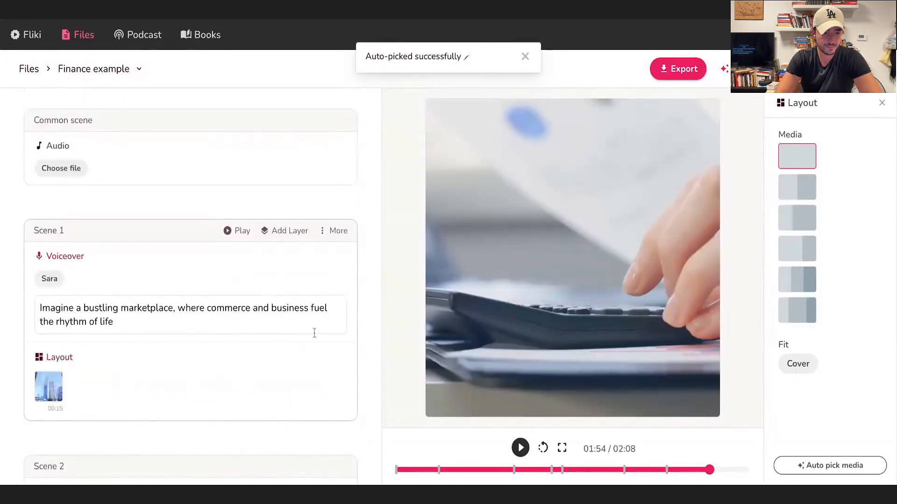
Play the complete finance video preview from the beginning.
{"action": "left_click", "coordinate": [543, 449]}
{"action": "left_click", "coordinate": [520, 449]}
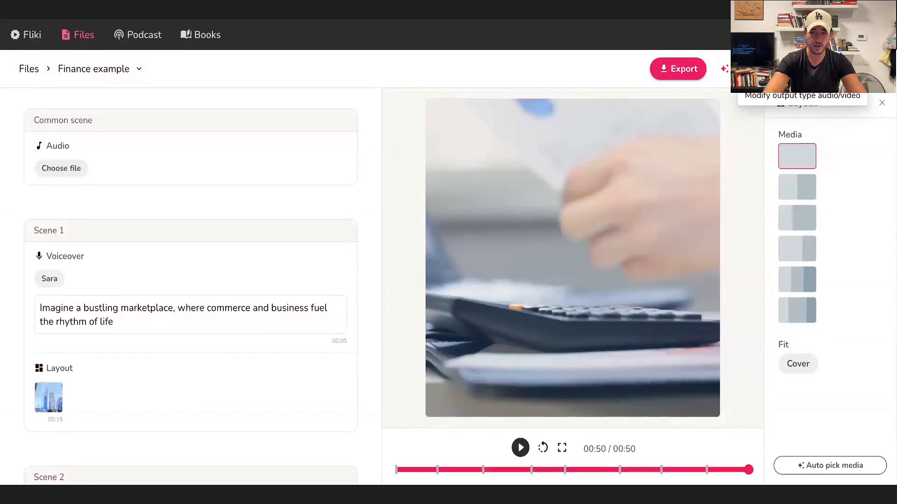
{"action": "left_click", "coordinate": [704, 70]}
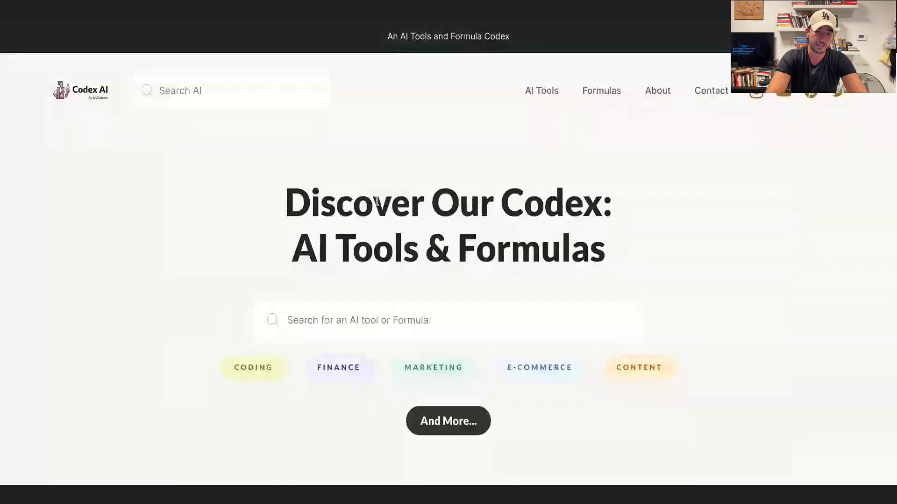
Switch to the Codex AI website and open the featured "Fliki+: Superfast Content Generation" recipe.
{"action": "scroll", "coordinate": [425, 219], "scroll_direction": "down", "scroll_amount": 8}
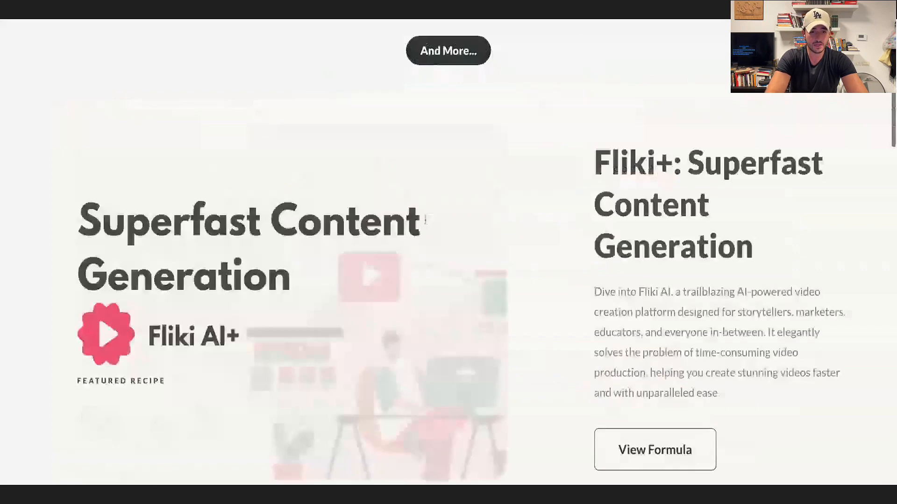
{"action": "scroll", "coordinate": [425, 220], "scroll_direction": "down", "scroll_amount": 1}
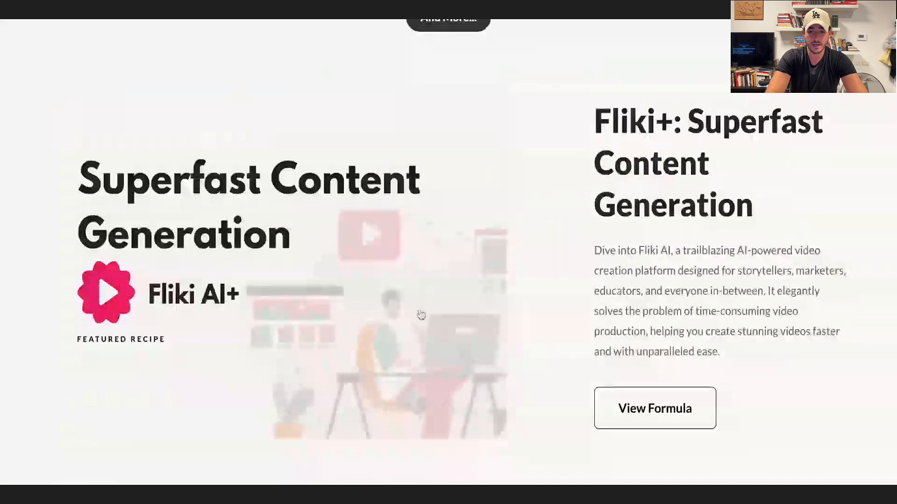
{"action": "left_click", "coordinate": [421, 315]}
Read through the Fliki+ review, covering highlights, pricing analysis, ease of use, performance, comparison and final verdict.
{"action": "scroll", "coordinate": [403, 364], "scroll_direction": "down", "scroll_amount": 4}
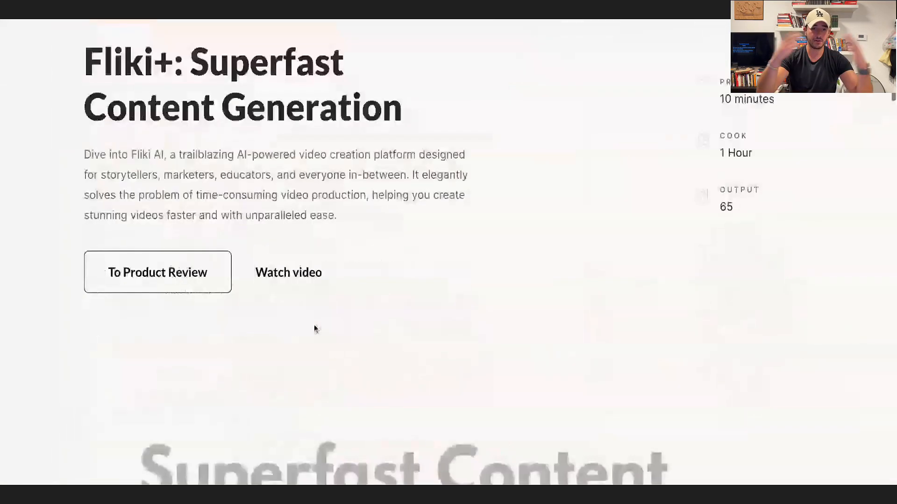
{"action": "scroll", "coordinate": [314, 327], "scroll_direction": "down", "scroll_amount": 10}
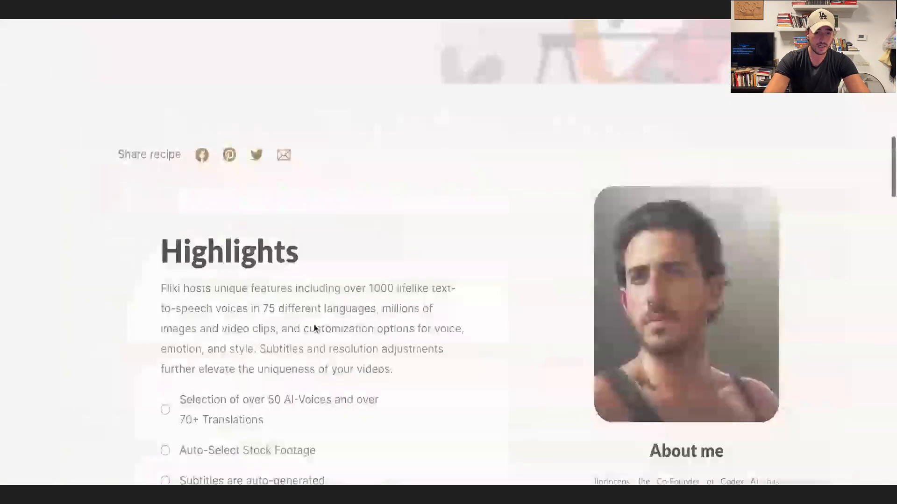
{"action": "scroll", "coordinate": [314, 327], "scroll_direction": "down", "scroll_amount": 8}
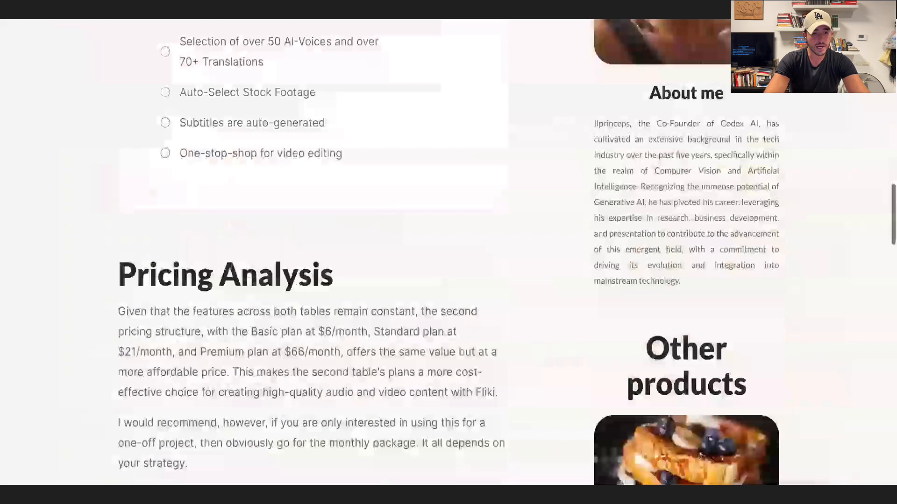
{"action": "scroll", "coordinate": [286, 312], "scroll_direction": "down", "scroll_amount": 4}
{"action": "scroll", "coordinate": [285, 312], "scroll_direction": "down", "scroll_amount": 7}
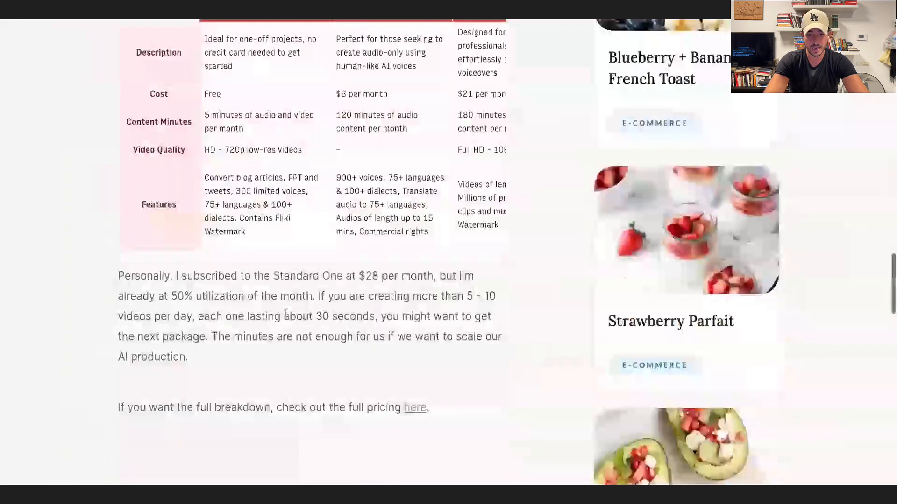
{"action": "scroll", "coordinate": [285, 314], "scroll_direction": "down", "scroll_amount": 3}
{"action": "scroll", "coordinate": [308, 252], "scroll_direction": "down", "scroll_amount": 6}
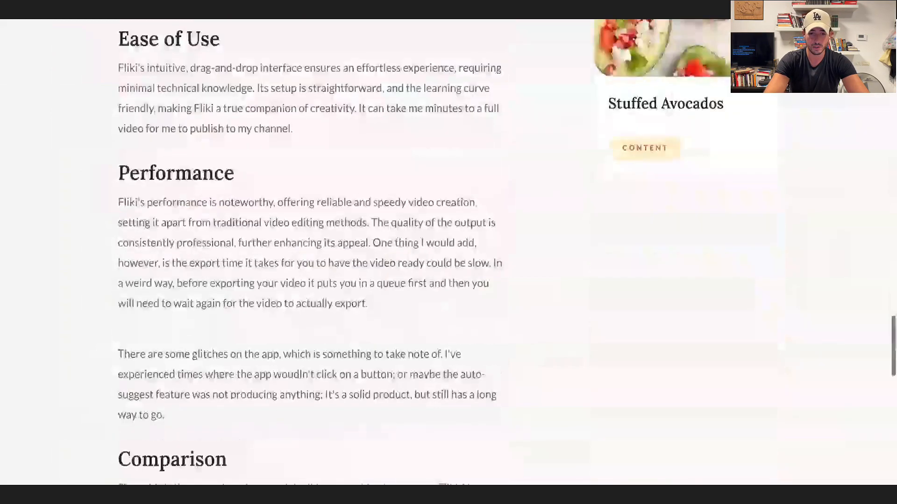
{"action": "scroll", "coordinate": [308, 252], "scroll_direction": "down", "scroll_amount": 1}
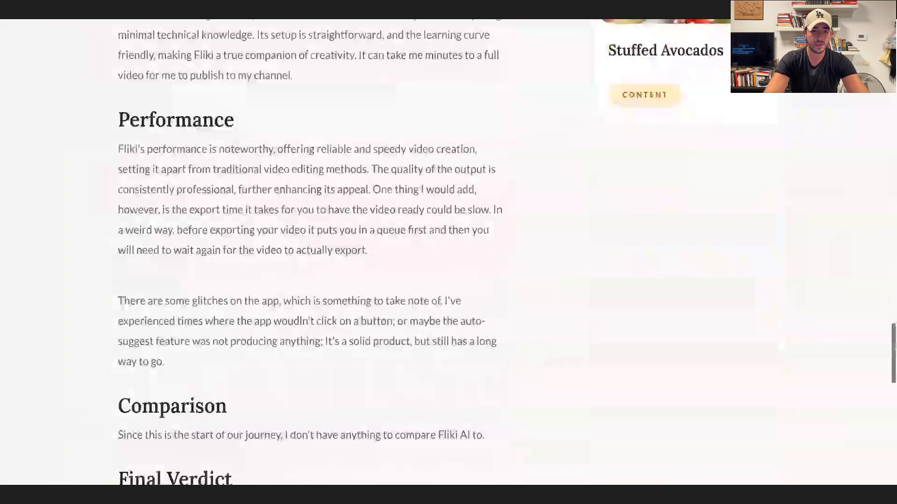
{"action": "scroll", "coordinate": [309, 252], "scroll_direction": "down", "scroll_amount": 6}
{"action": "scroll", "coordinate": [308, 252], "scroll_direction": "down", "scroll_amount": 2}
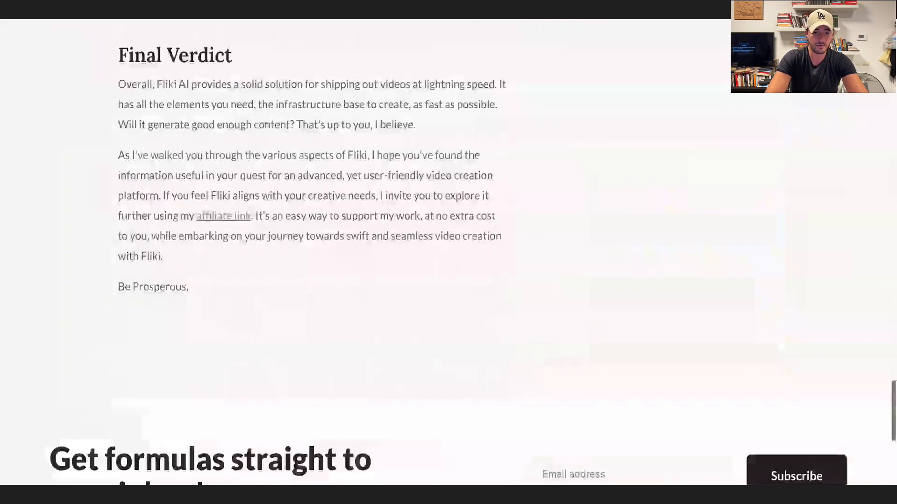
Return to the start of the Fliki+ review and re-examine its introduction, cover image and Highlights section.
{"action": "scroll", "coordinate": [309, 252], "scroll_direction": "up", "scroll_amount": 15}
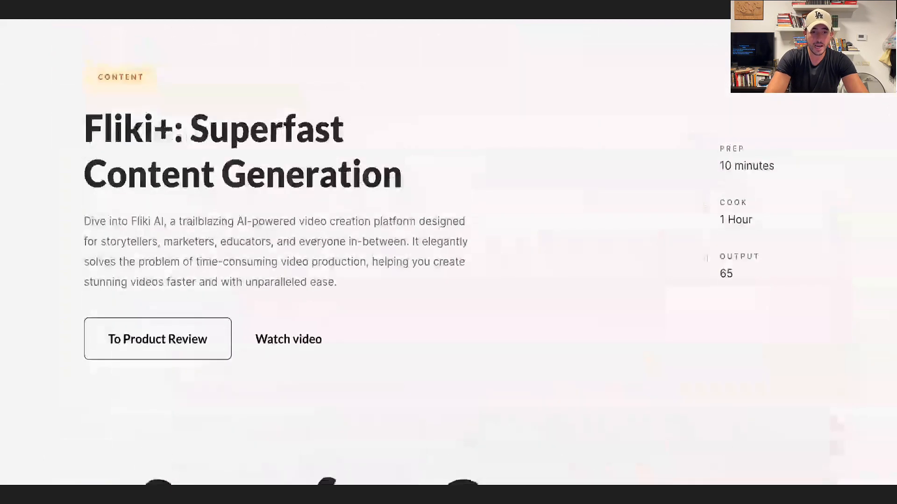
{"action": "scroll", "coordinate": [354, 29], "scroll_direction": "up", "scroll_amount": 2}
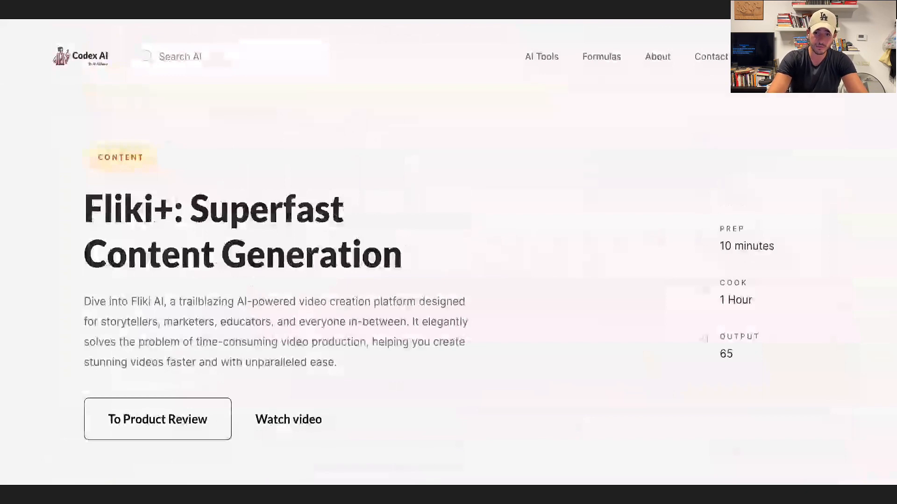
{"action": "scroll", "coordinate": [411, 206], "scroll_direction": "down", "scroll_amount": 7}
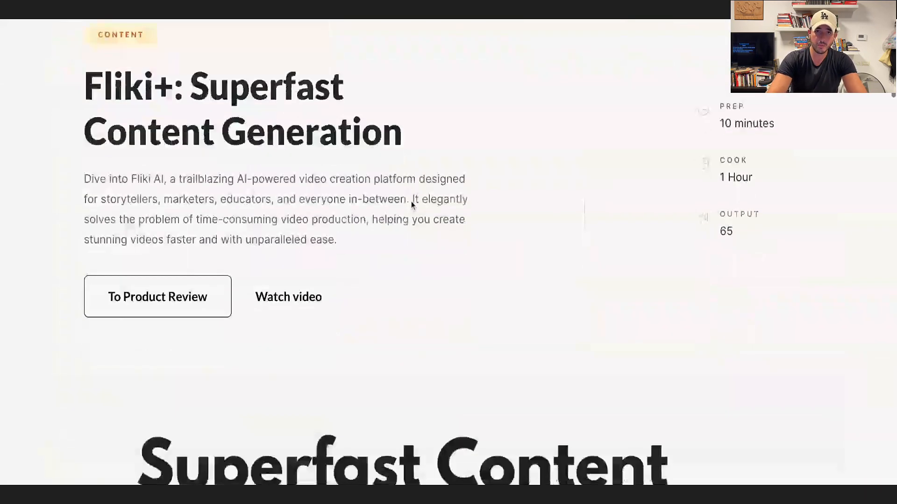
{"action": "scroll", "coordinate": [438, 246], "scroll_direction": "down", "scroll_amount": 3}
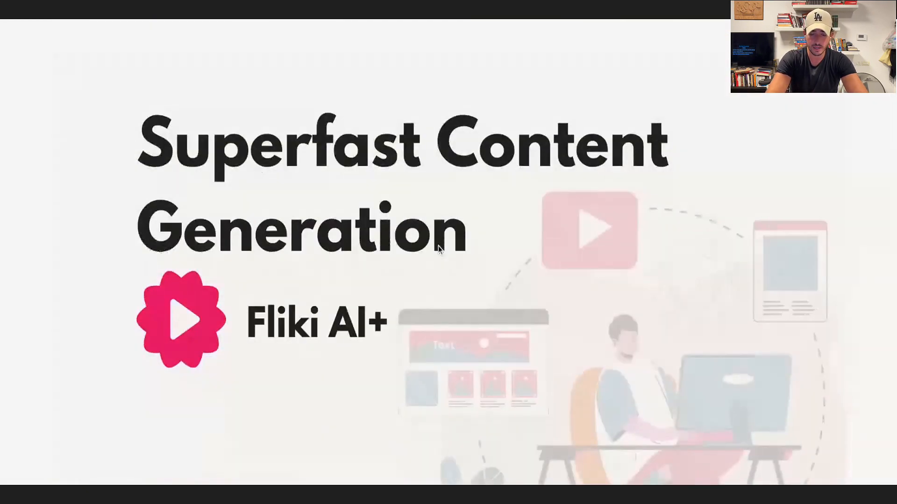
{"action": "scroll", "coordinate": [466, 283], "scroll_direction": "down", "scroll_amount": 10}
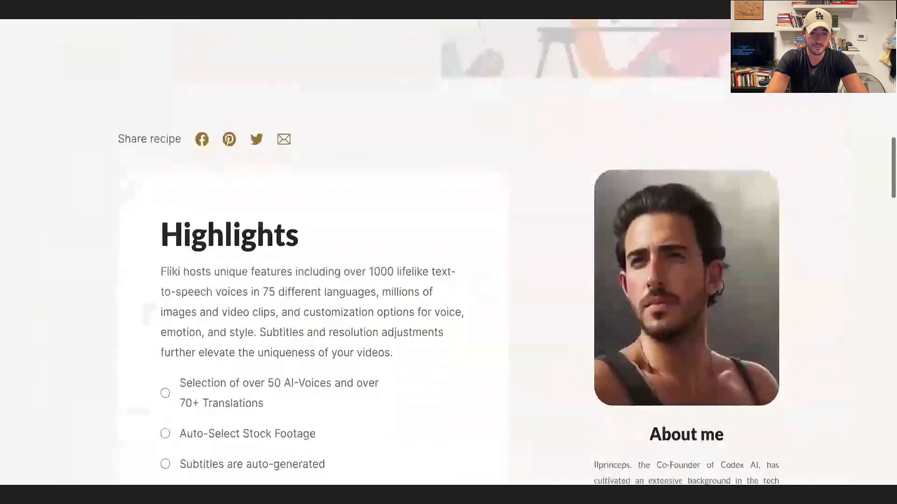
{"action": "scroll", "coordinate": [465, 282], "scroll_direction": "up", "scroll_amount": 10}
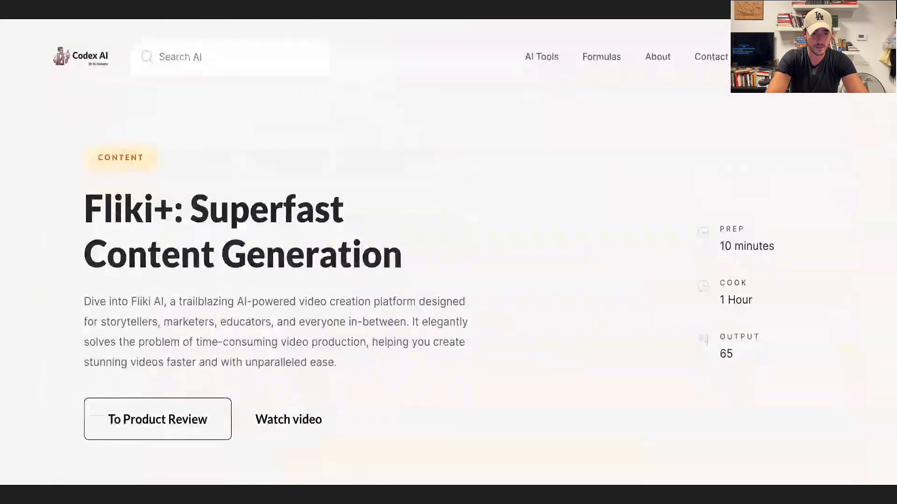